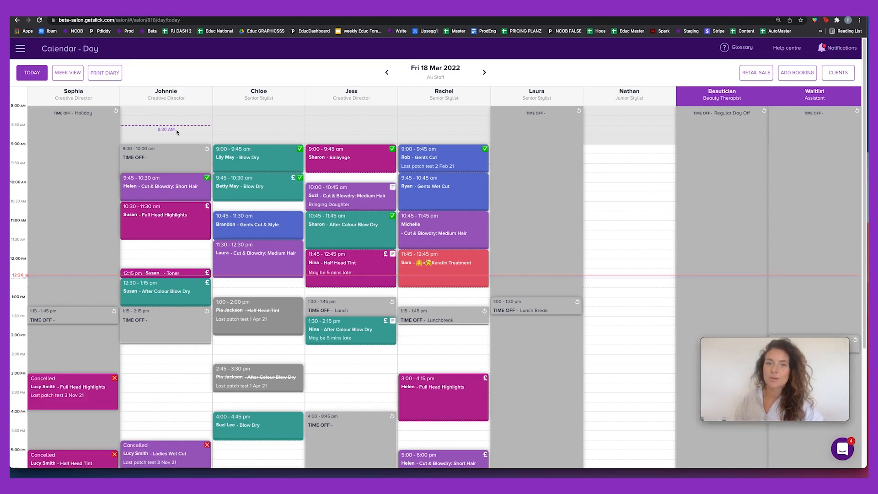
Rebook the 10:45 Gents Cut & Style six weeks ahead to Fri 29 Apr 2022, then proceed to its checkout.
left_click(276, 224)
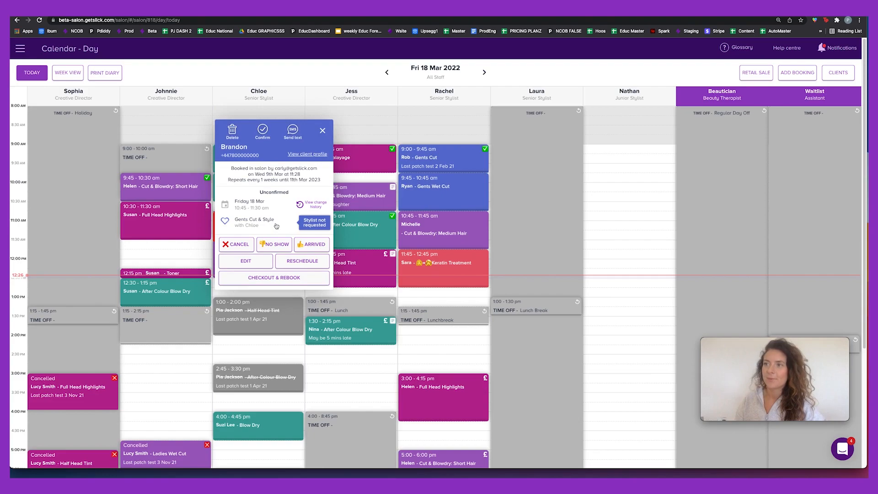
left_click(267, 276)
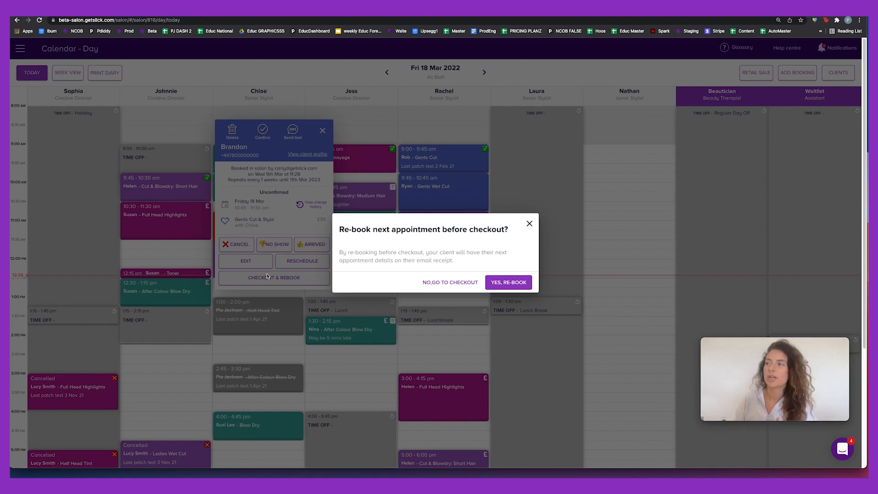
left_click(505, 283)
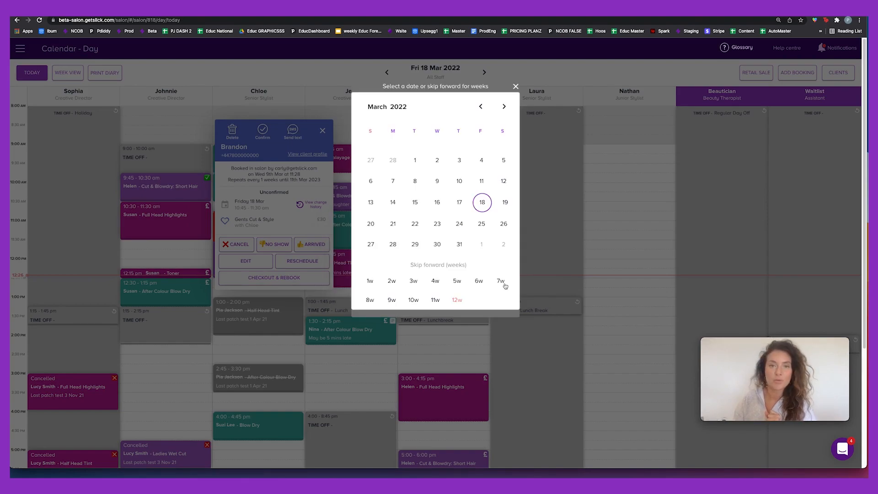
left_click(478, 280)
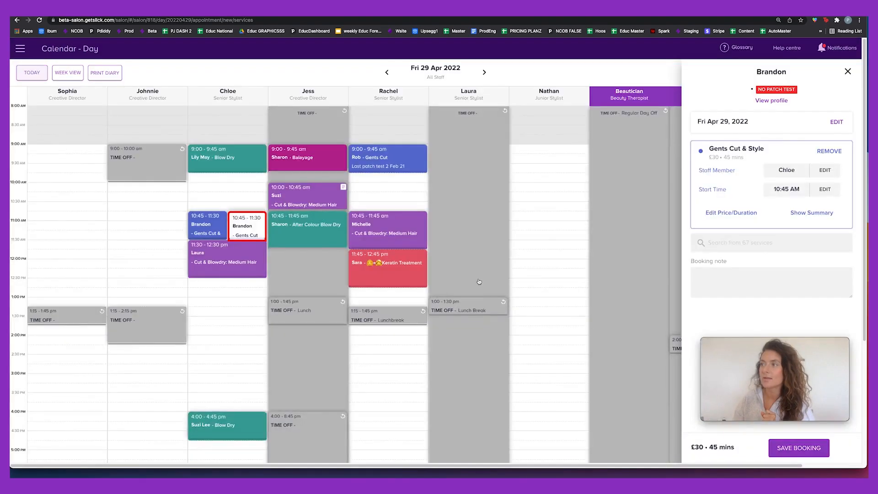
left_click(809, 447)
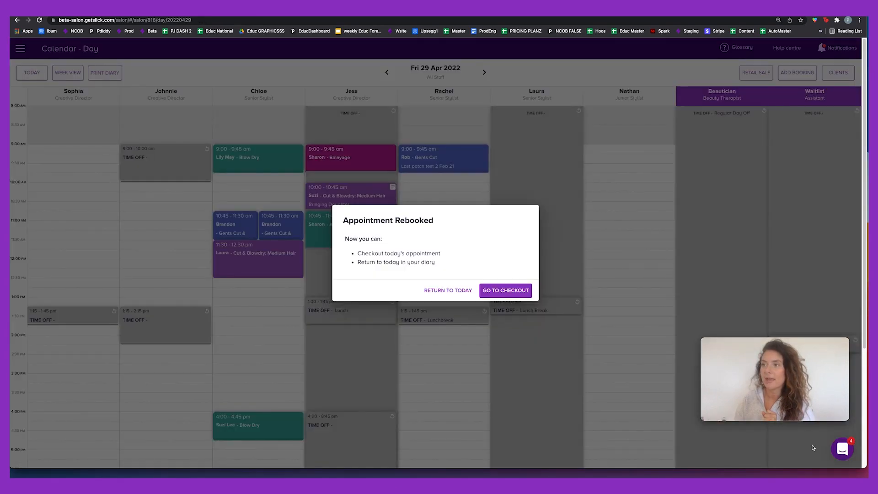
left_click(509, 291)
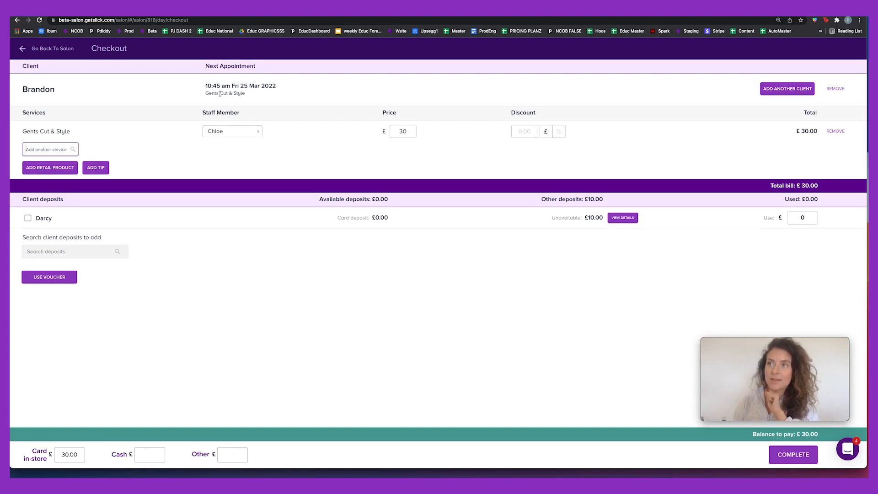
Check the £30.00 Gents Cut & Style line and complete it as a card in-store payment.
left_click_drag(23, 131, 80, 139)
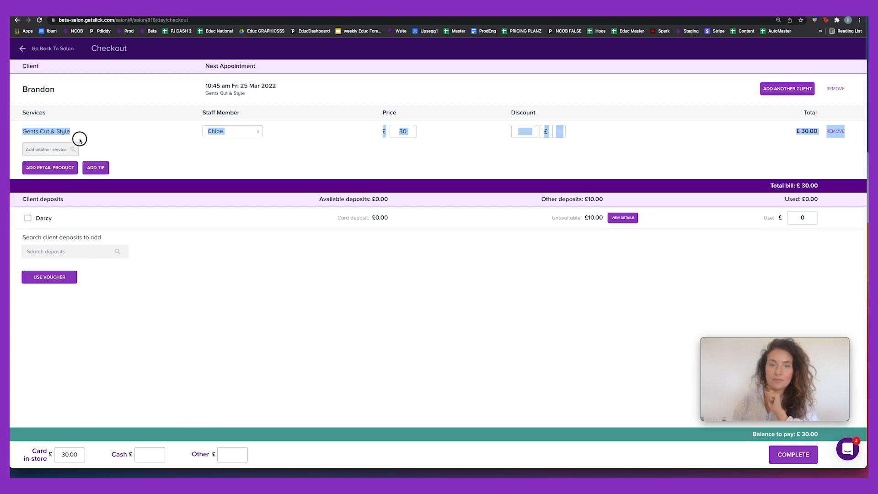
left_click(120, 147)
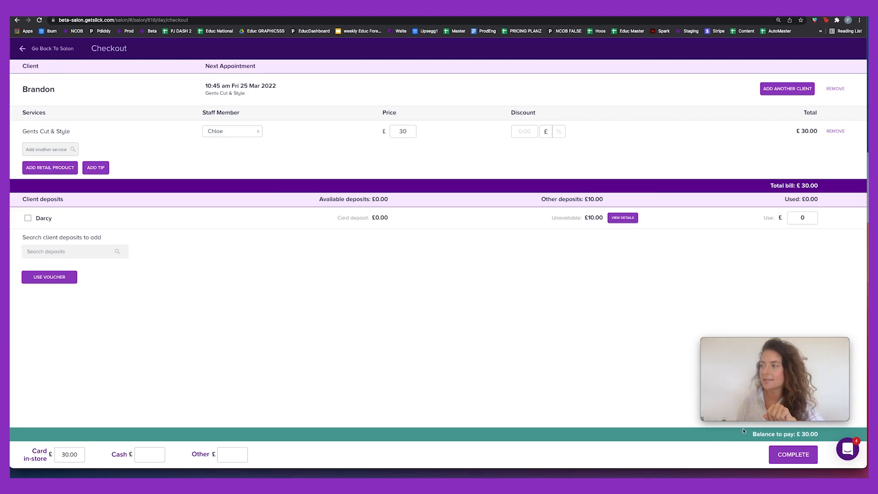
left_click(800, 459)
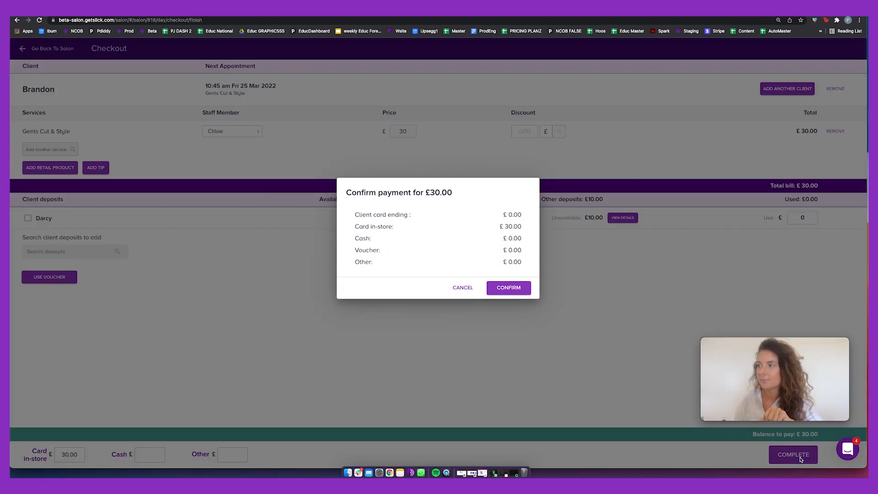
Confirm the £30.00 payment, email the receipt to the client's address, and save that e-mail to their record.
left_click(515, 287)
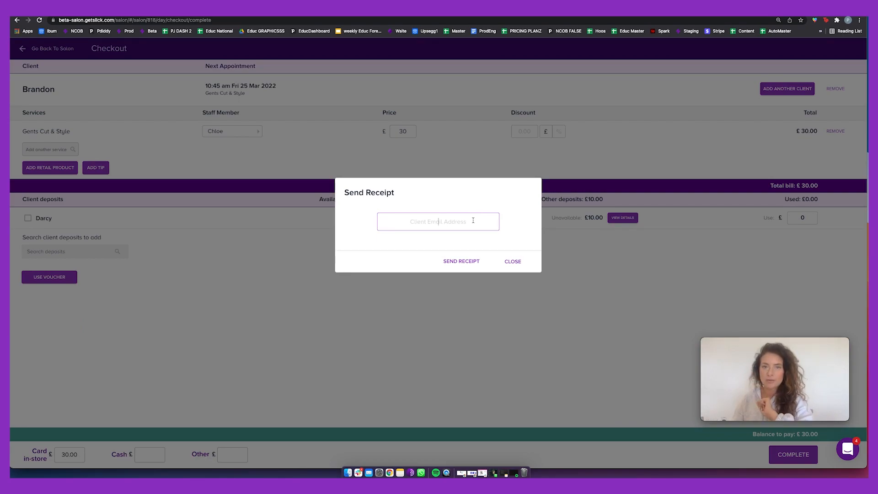
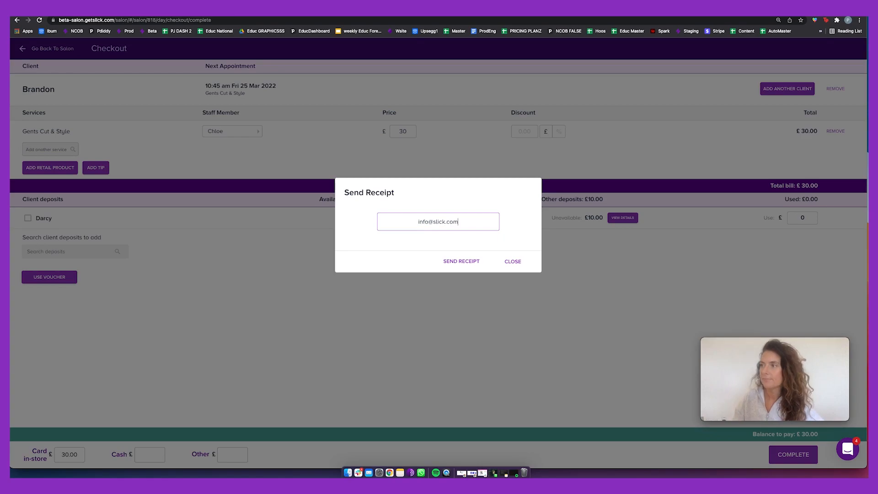
left_click(476, 263)
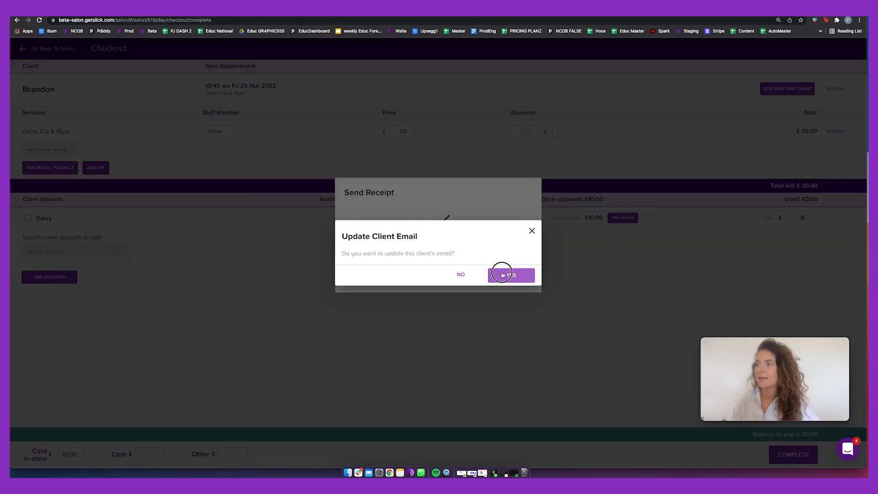
left_click(505, 273)
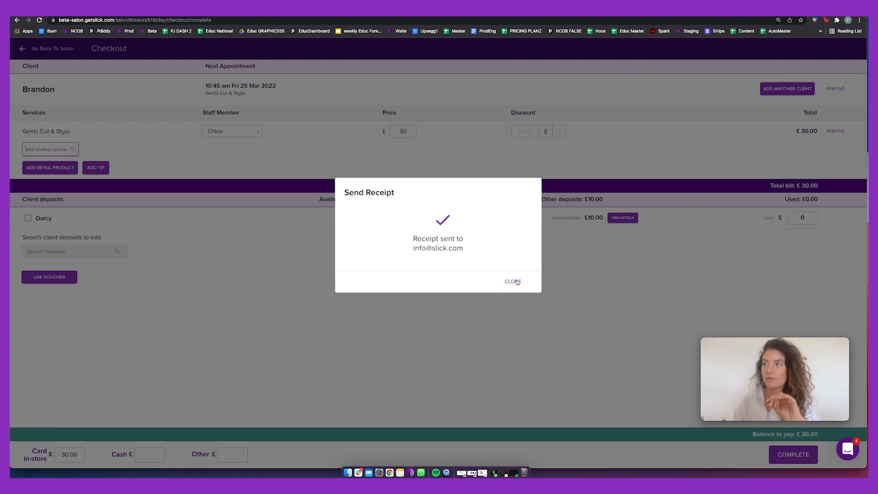
left_click(512, 281)
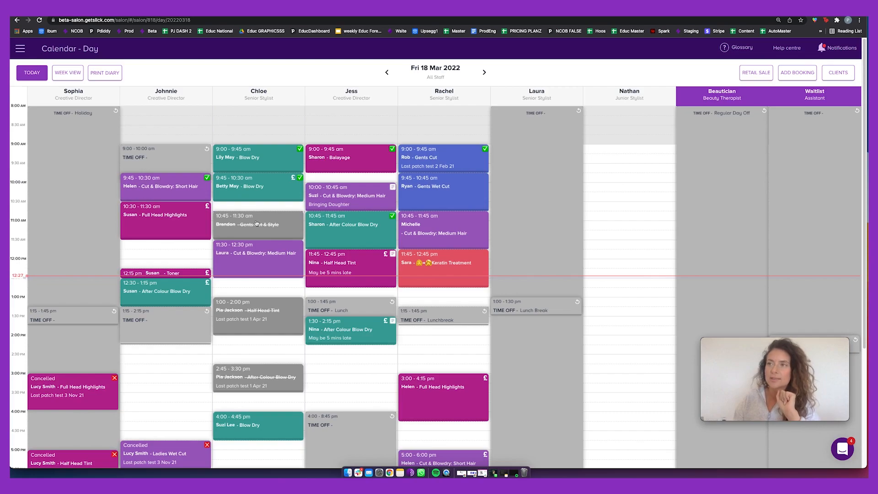
Check out the 9:45 Blow Dry without rebooking and reassign it to a stylist charging £50.
left_click(259, 186)
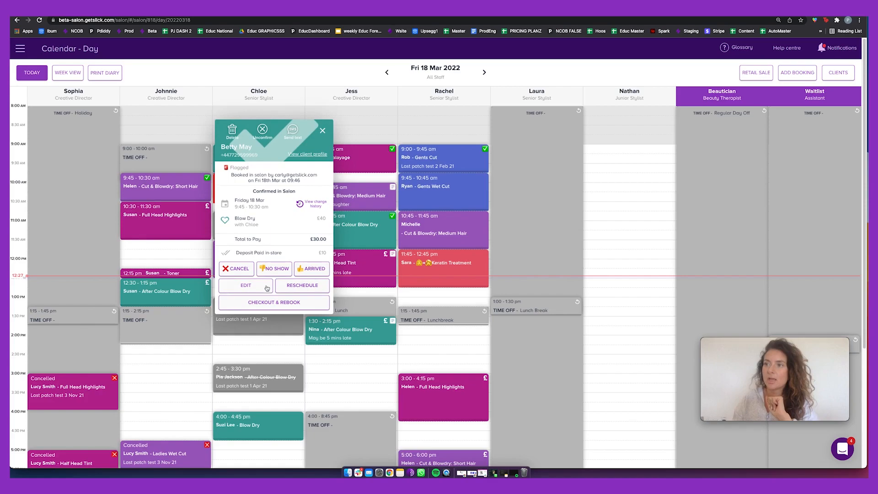
left_click(267, 302)
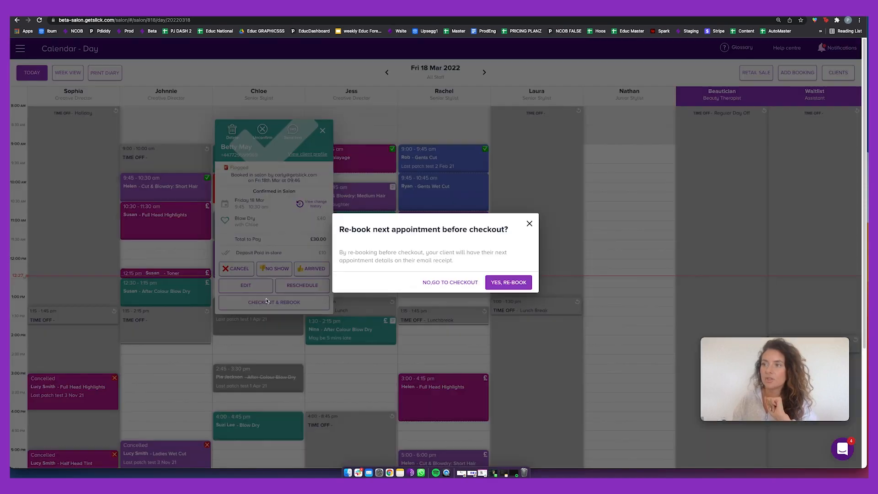
left_click(435, 285)
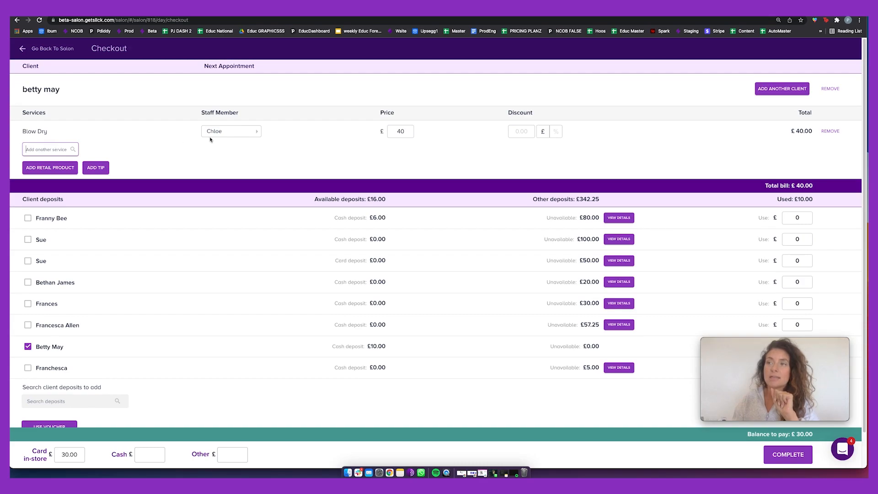
left_click(247, 133)
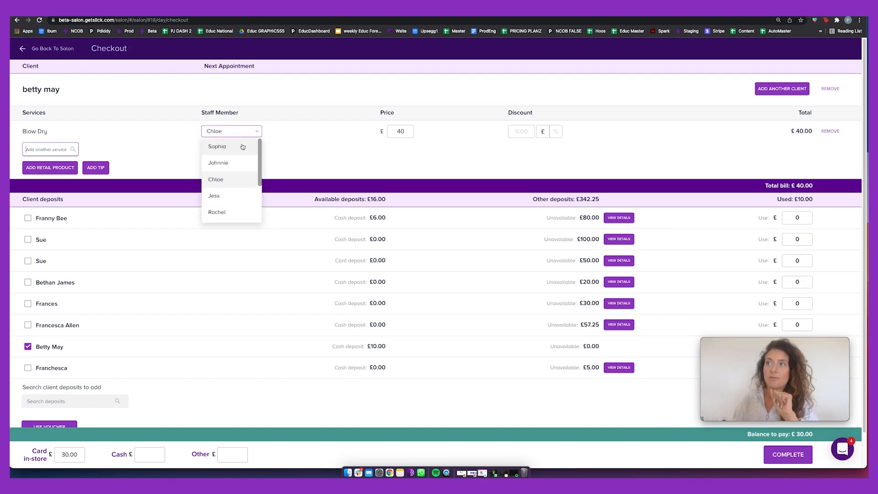
left_click(242, 146)
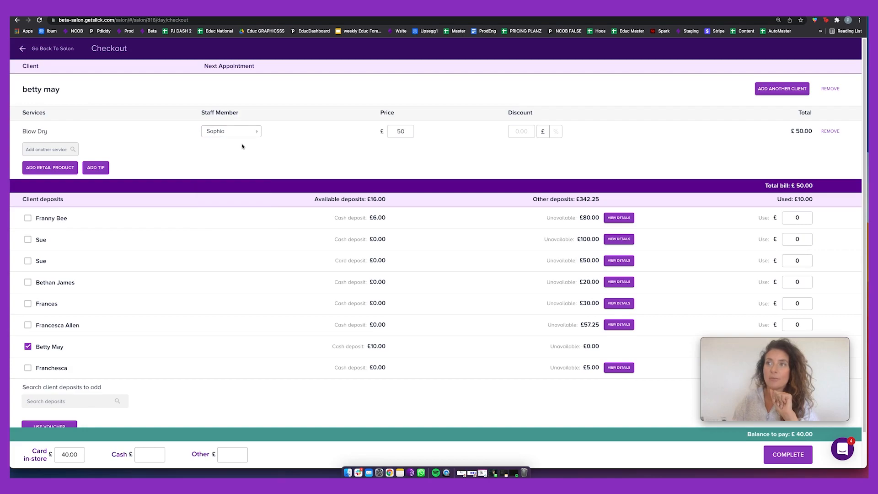
Add a Full Head Tint to the bill, assigned to a stylist charging £75.
left_click(51, 150)
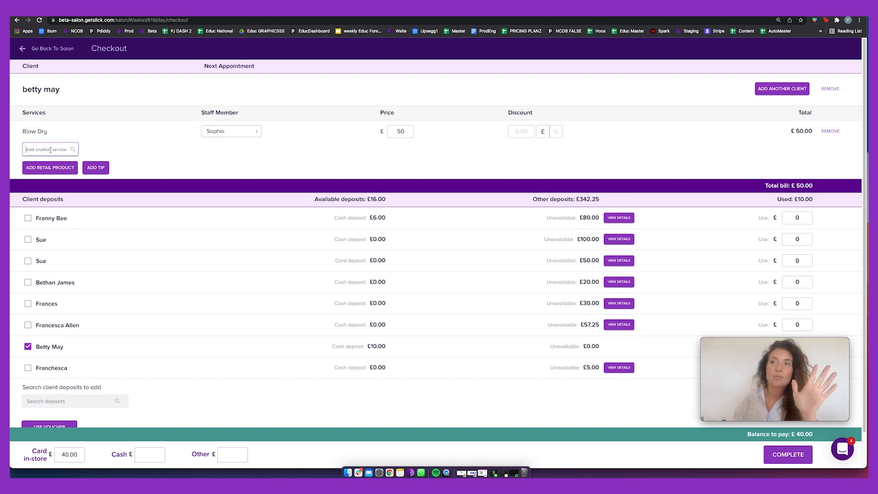
type("full")
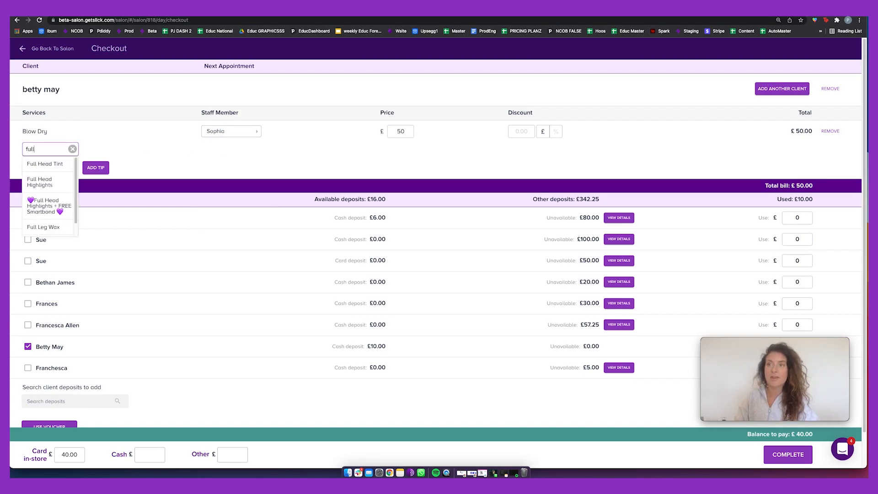
left_click(60, 161)
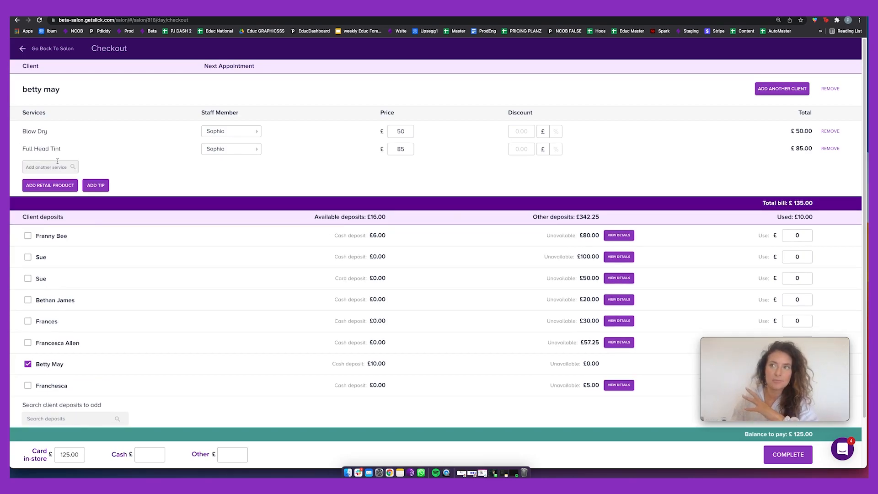
left_click(232, 150)
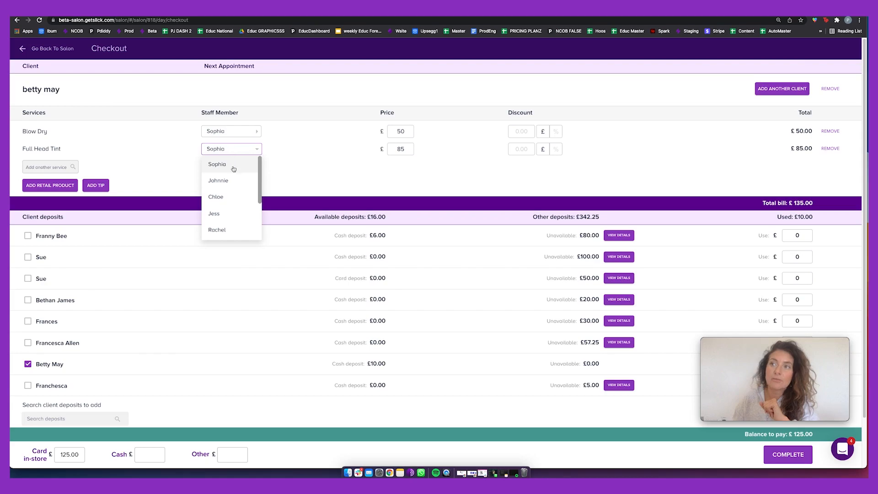
left_click(234, 196)
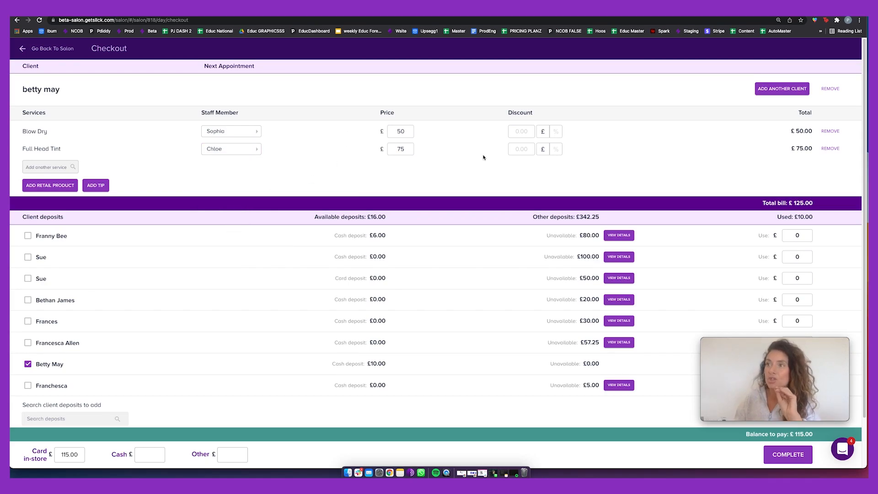
Change the Blow Dry price to £80.
double_click(400, 131)
type("40")
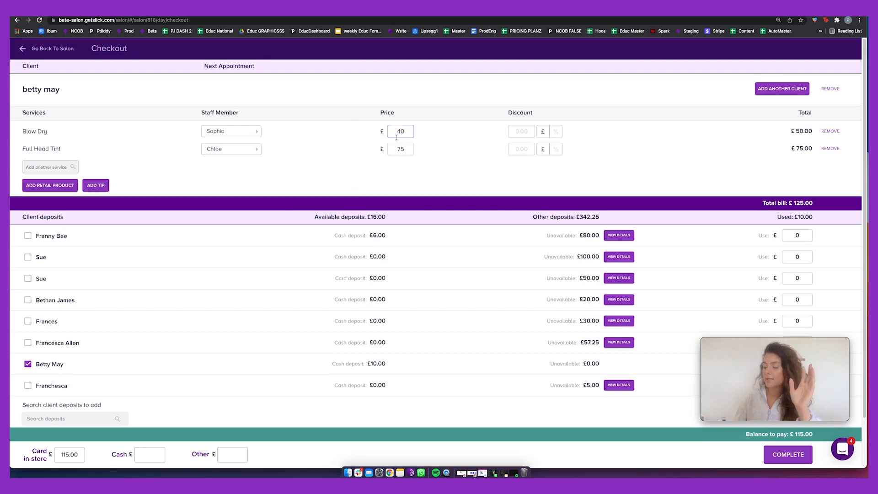
key("BackSpace")
key("BackSpace")
type("80")
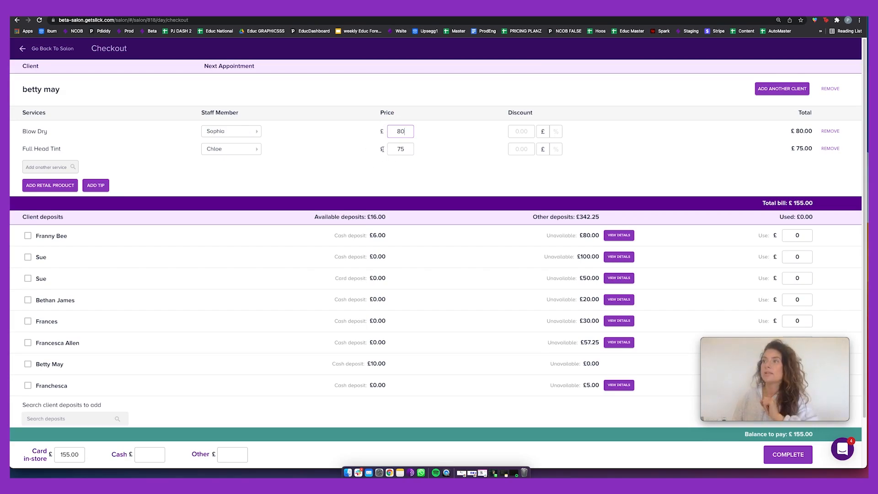
Give the Full Head Tint a 5% discount, bringing it to £71.25.
left_click(520, 150)
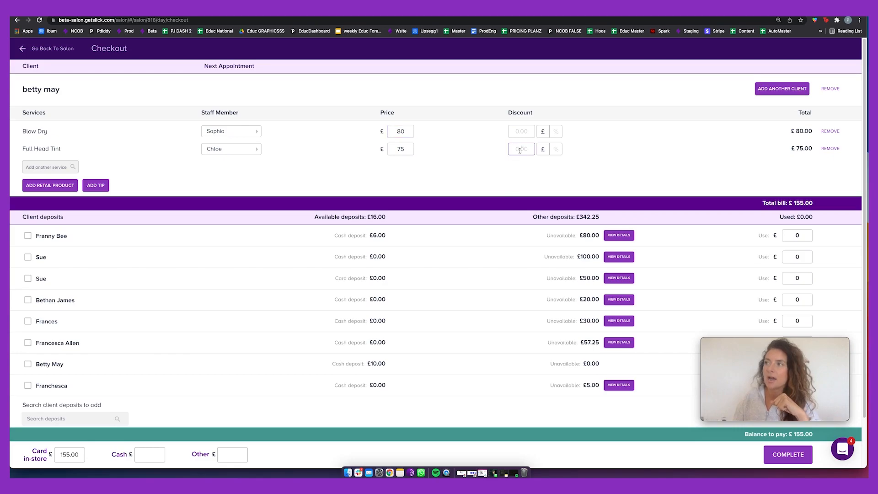
type("5")
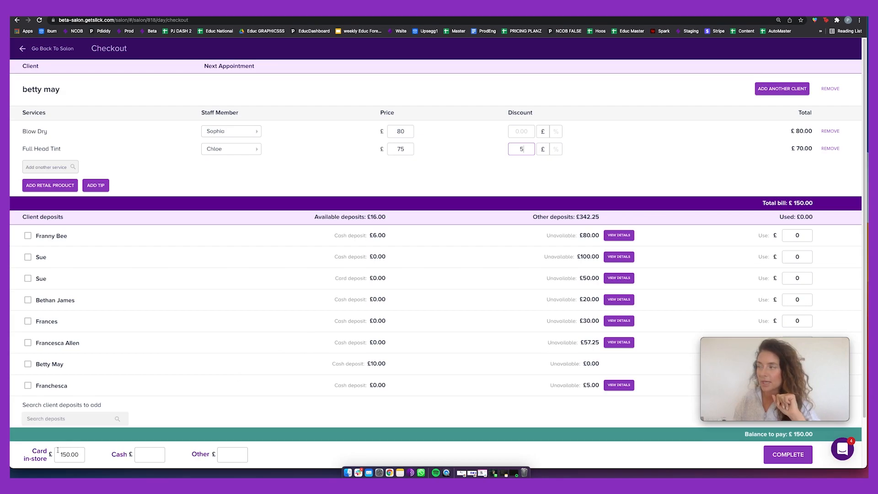
left_click(556, 150)
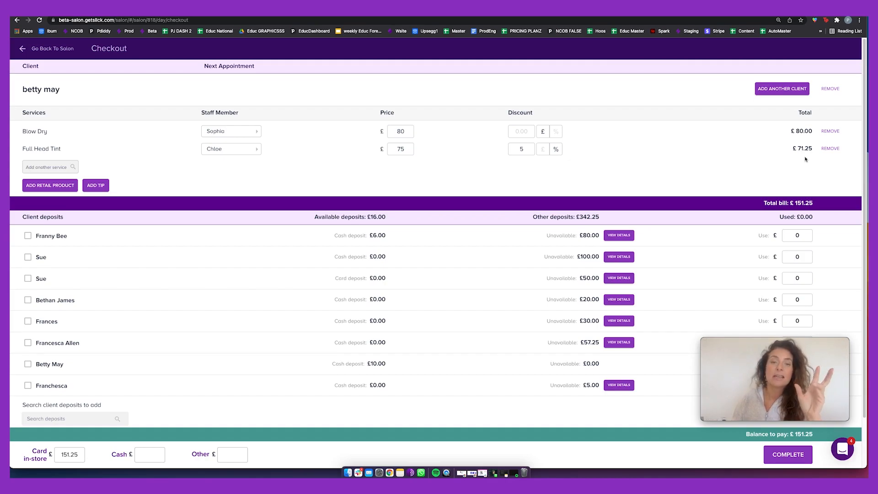
Remove the Full Head Tint and apply the client's £10 cash deposit, leaving £70.00 to pay.
left_click(830, 148)
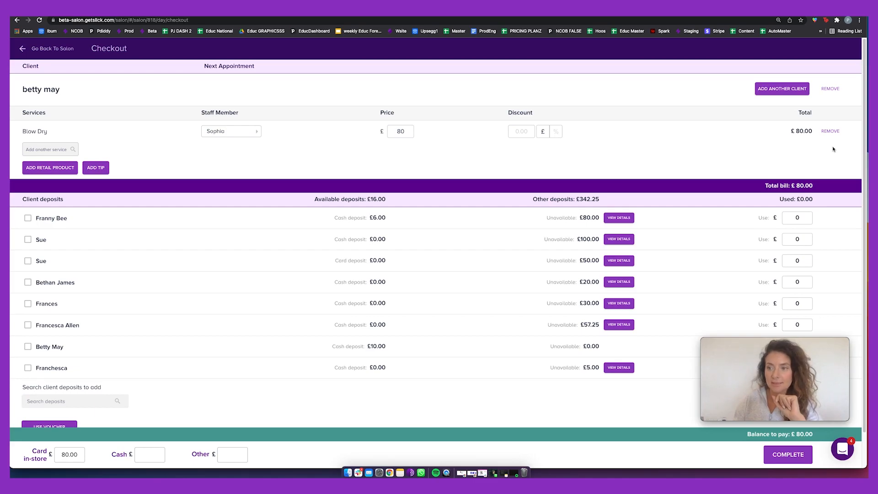
scroll(43, 314, "down", 1)
left_click(43, 310)
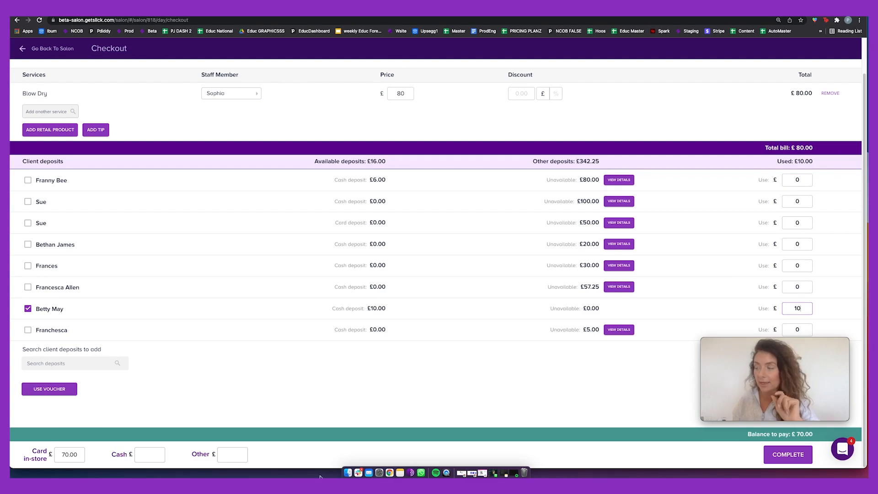
Complete and confirm the £80.00 payment, then open the 10:30 Full Head Highlights booking.
left_click(800, 455)
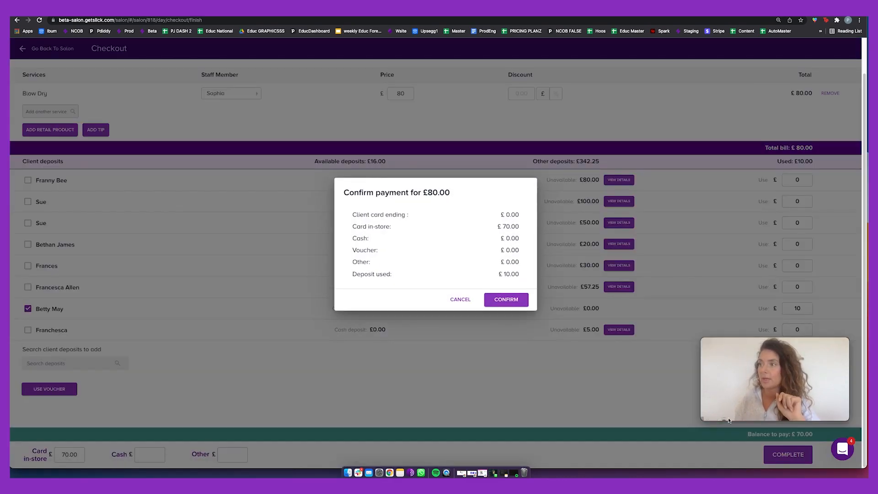
left_click(513, 299)
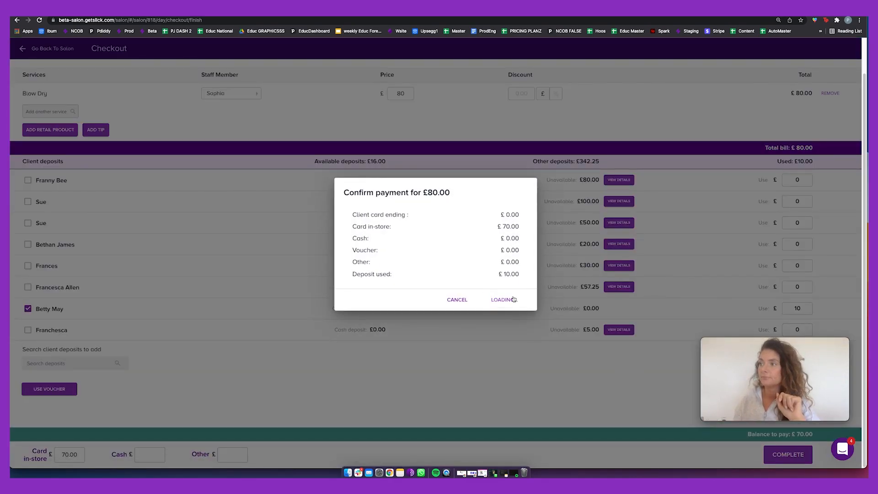
left_click(514, 264)
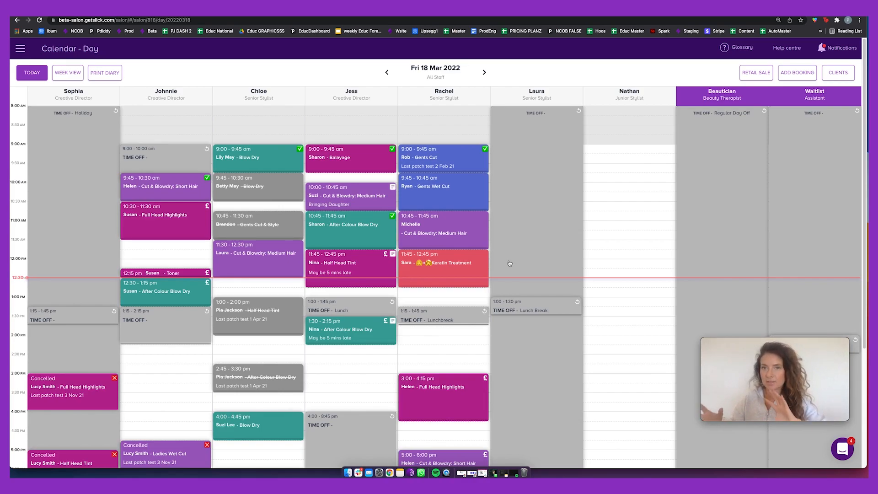
left_click(179, 230)
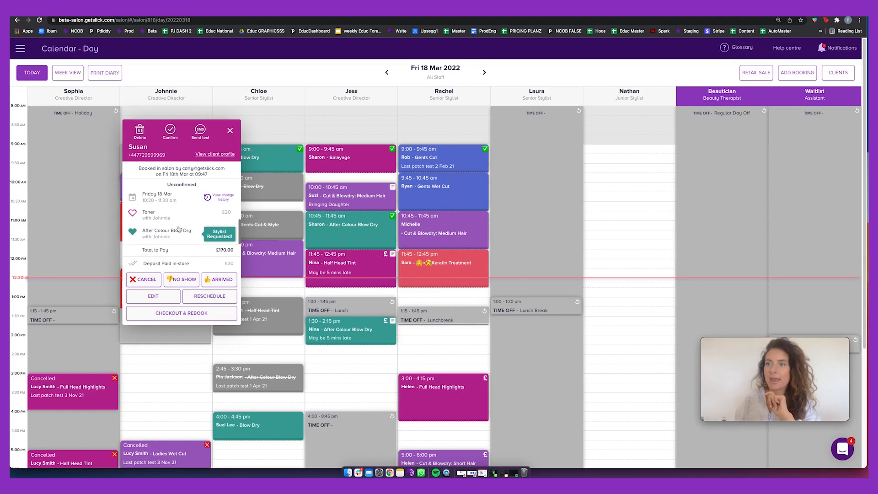
Check out the 10:30 booking without rebooking, showing its £200.00 bill with the £30 deposit.
left_click(198, 310)
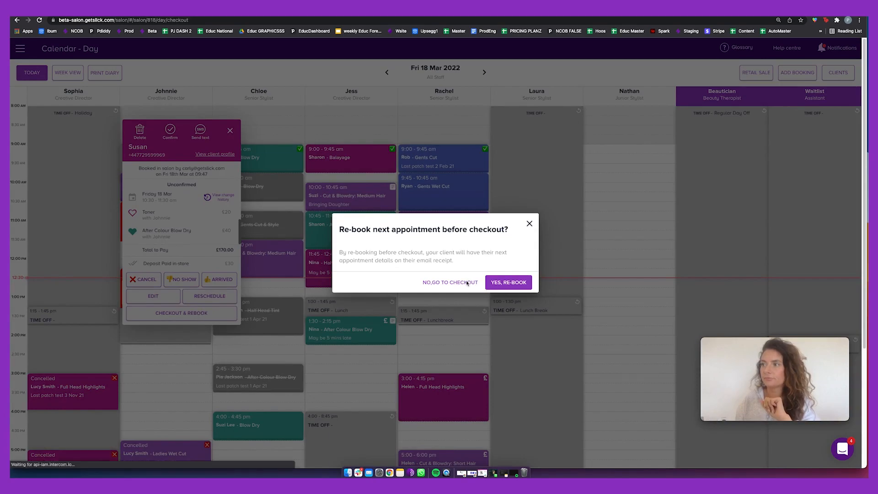
left_click(467, 282)
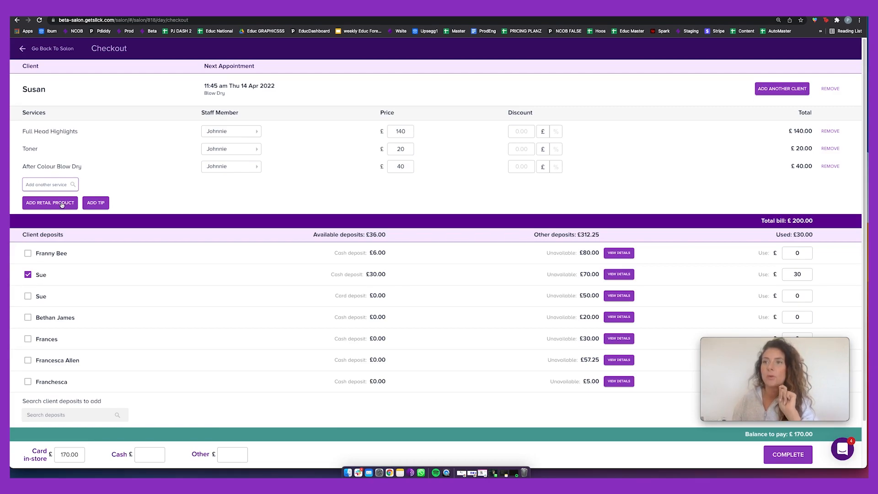
Add a £5 staff tip and a £20.19 Kerastase shampoo 250ml, making the bill £225.19.
left_click(91, 203)
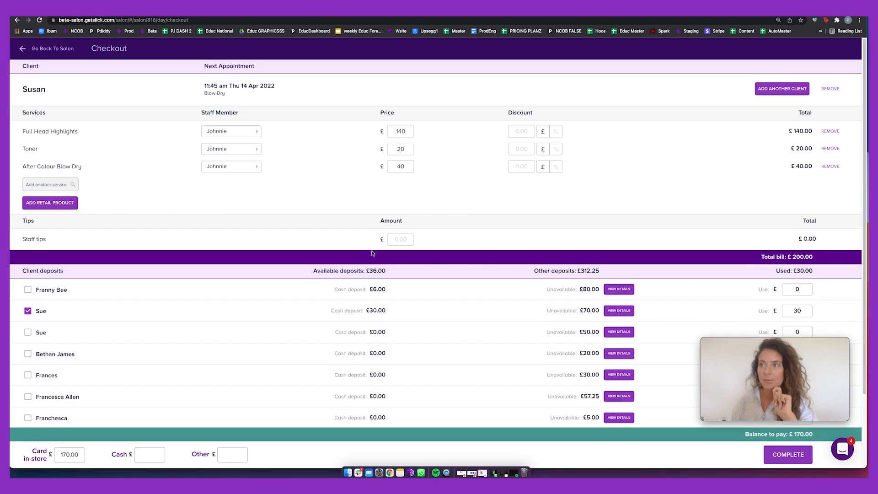
left_click(404, 239)
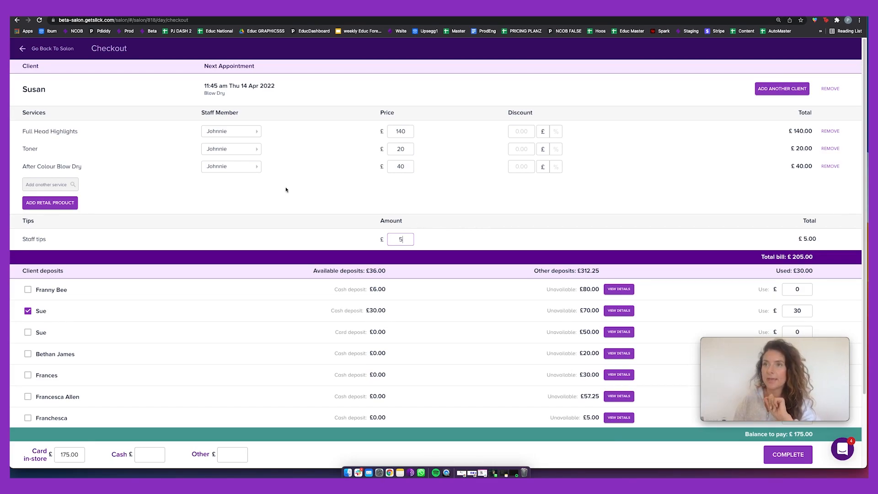
left_click(59, 204)
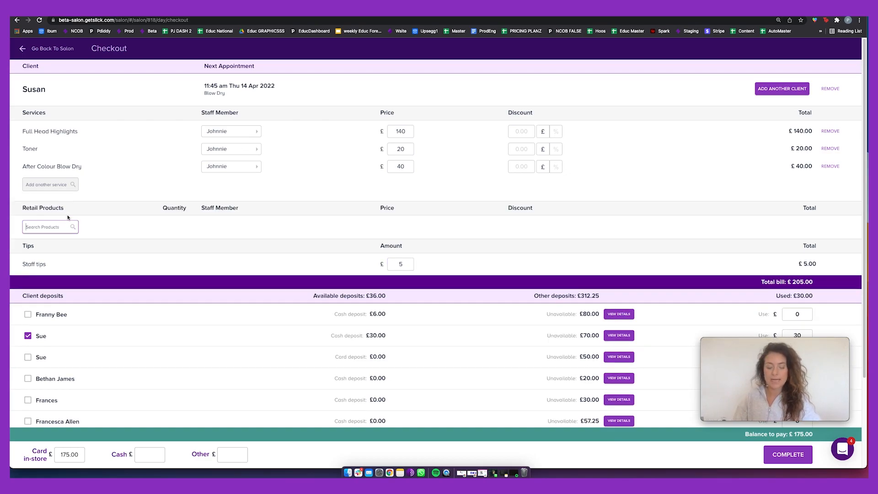
type("shampoo")
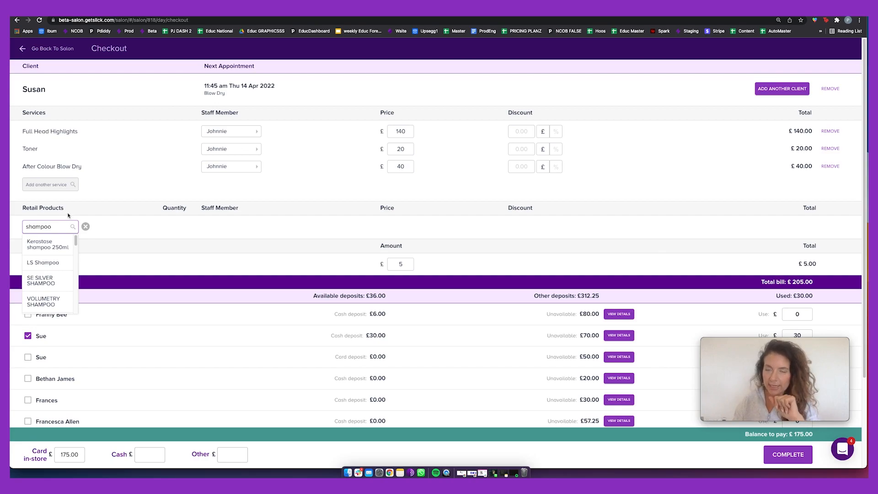
left_click(60, 250)
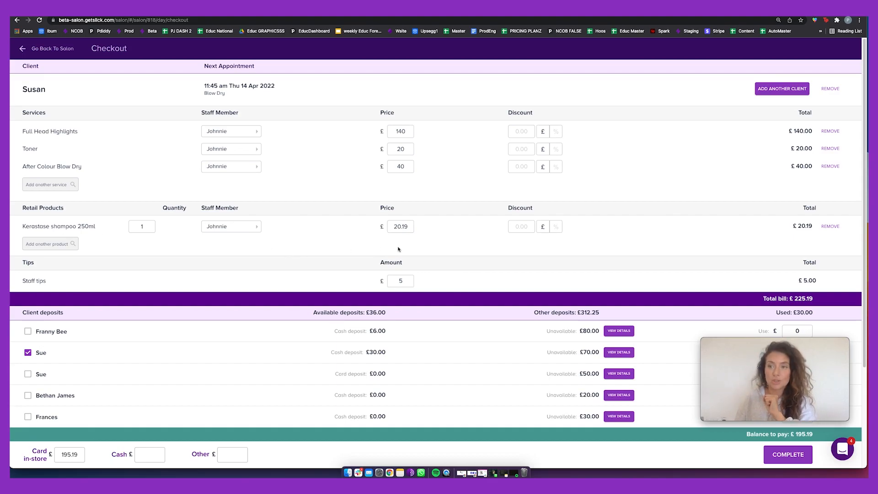
Redeem £10 of the gift voucher, leaving £185.19 by card, and bring up payment confirmation.
scroll(363, 252, "down", 4)
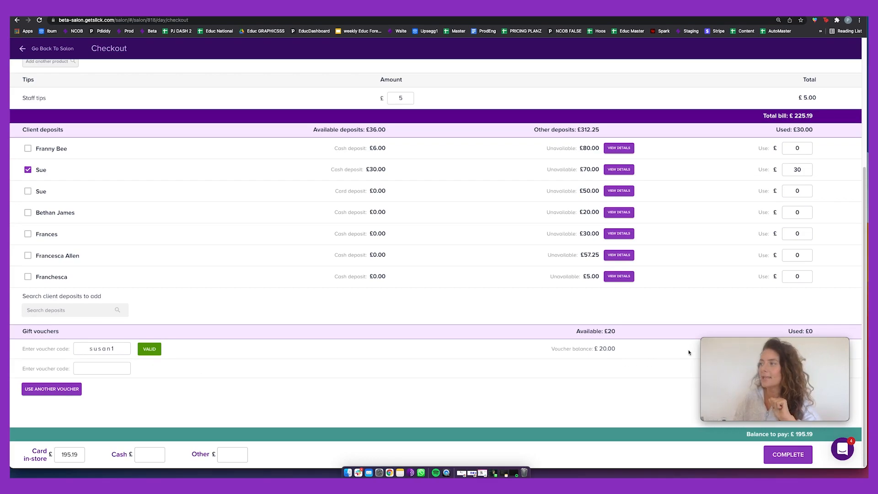
left_click_drag(771, 343, 784, 223)
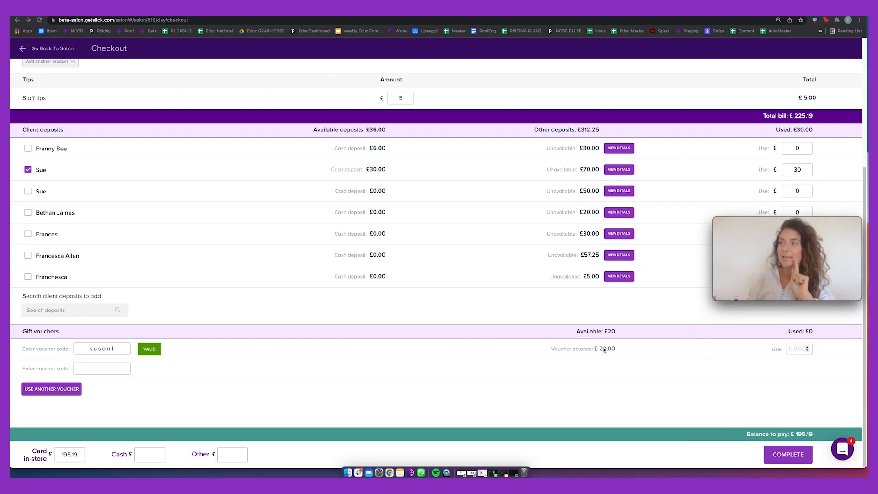
left_click(795, 349)
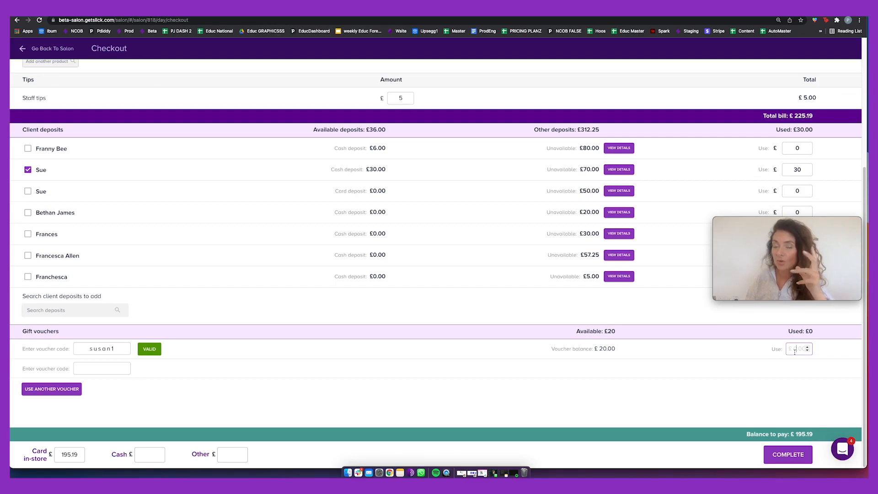
type("10")
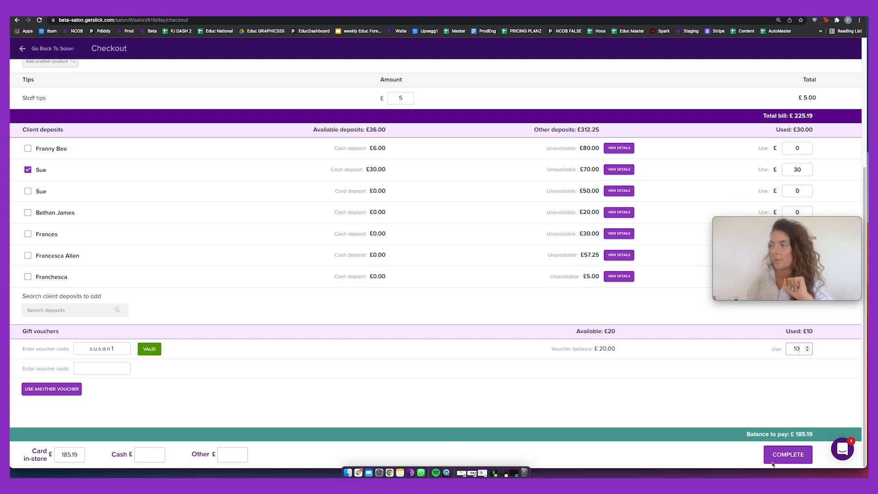
left_click(807, 457)
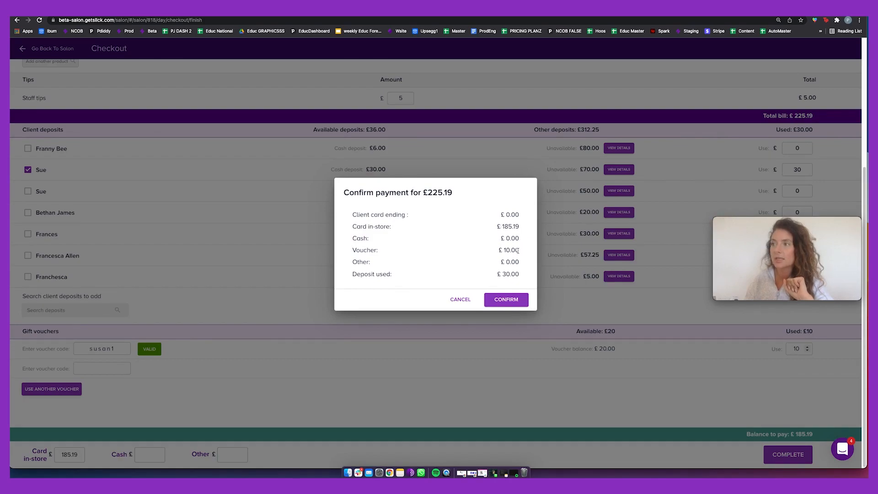
Confirm the £225.19 payment and skip the receipt to return to the Fri 18 Mar 2022 calendar.
left_click_drag(506, 251, 527, 275)
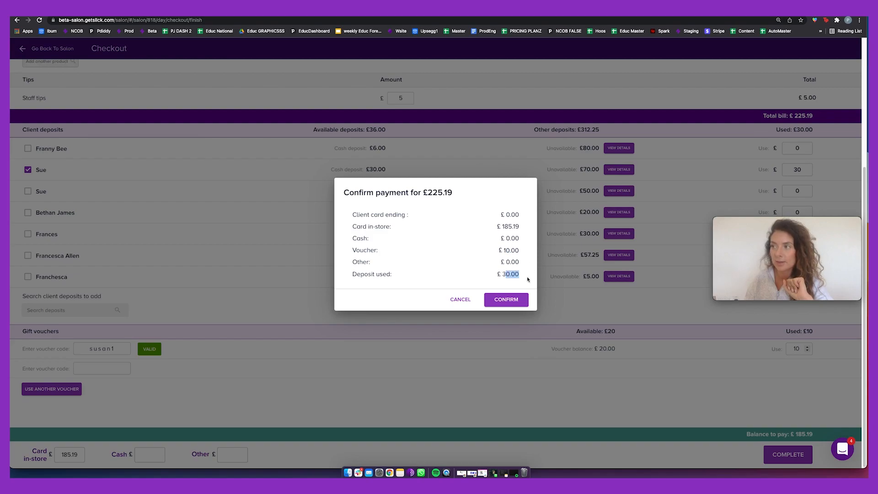
left_click(522, 300)
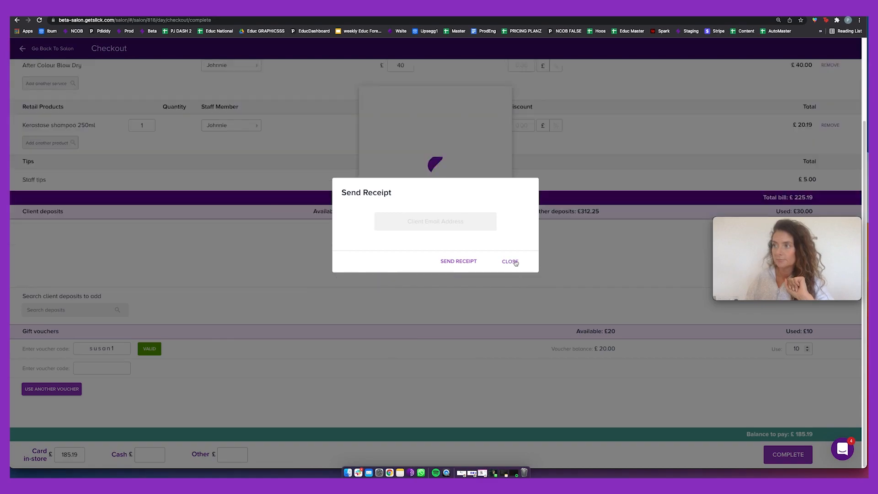
left_click(514, 261)
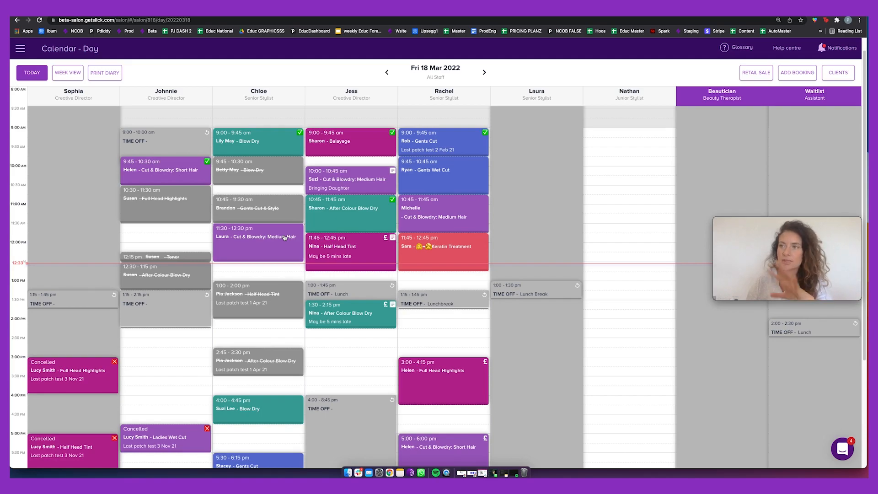
Open checkout for the 11:30 Cut & Blowdry booking without rebooking the client.
left_click(285, 237)
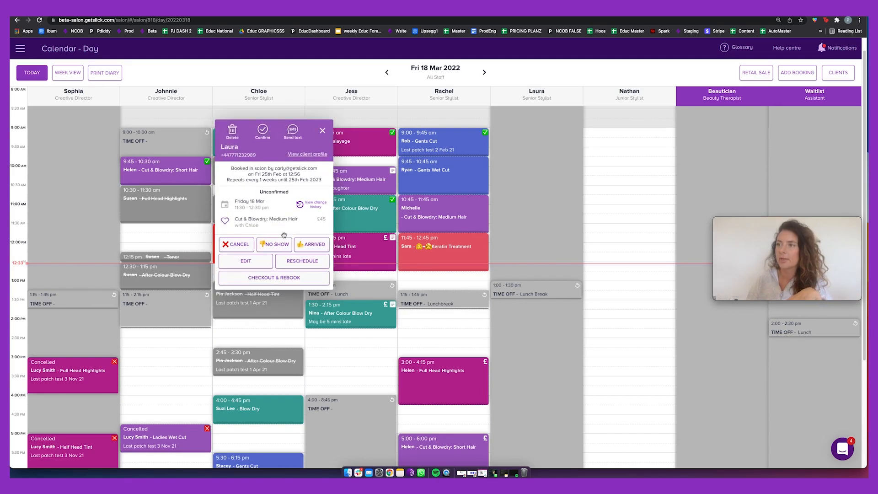
left_click(280, 277)
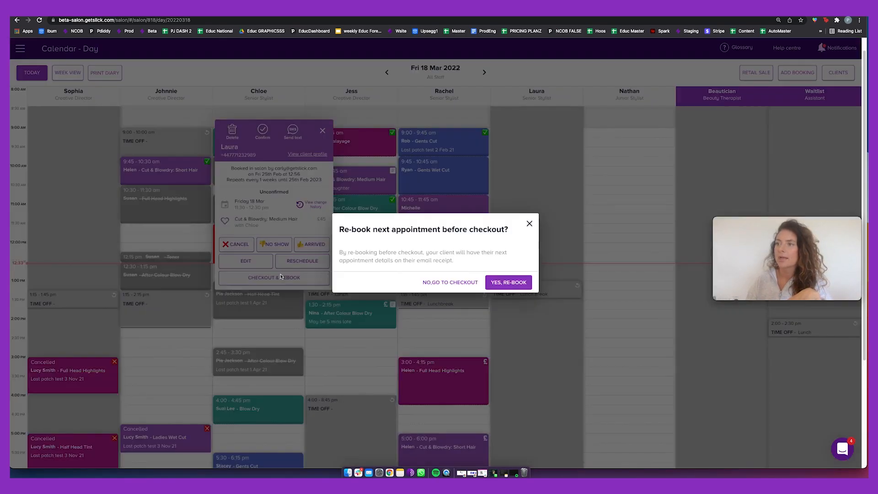
left_click(440, 282)
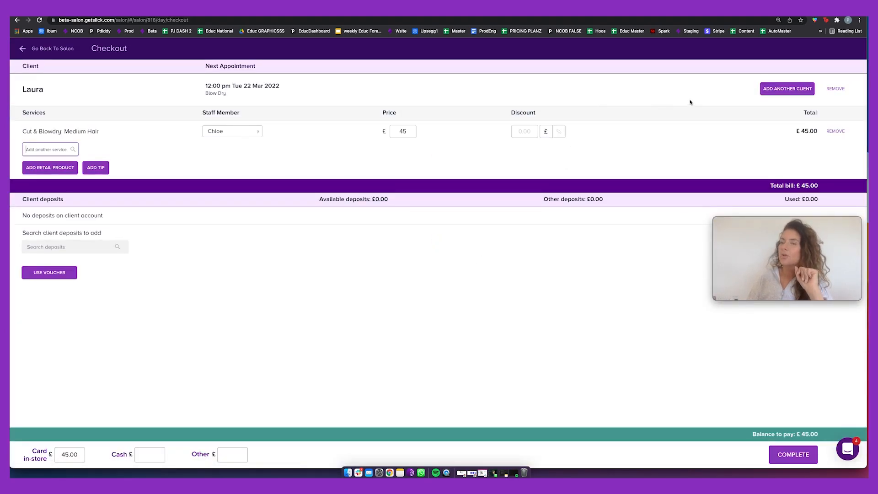
Search for the second client by name, correct the typo, and add them to the bill.
left_click(775, 92)
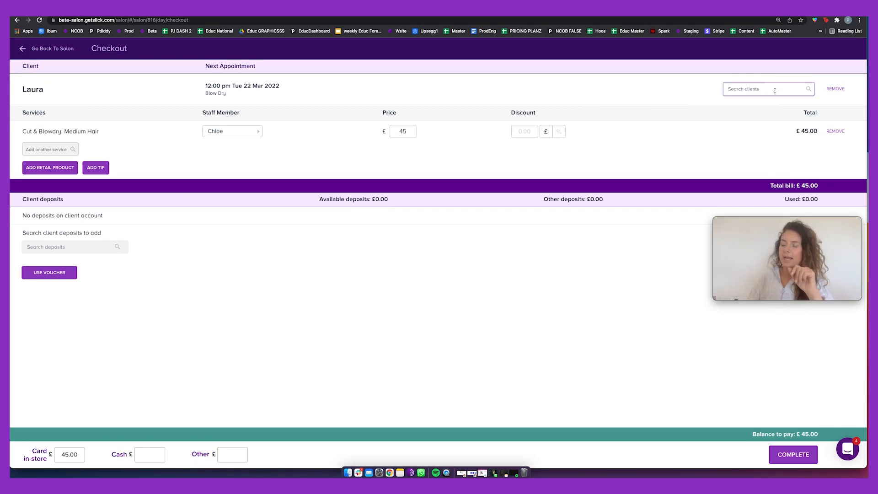
type("pia")
type("'sk")
key("BackSpace")
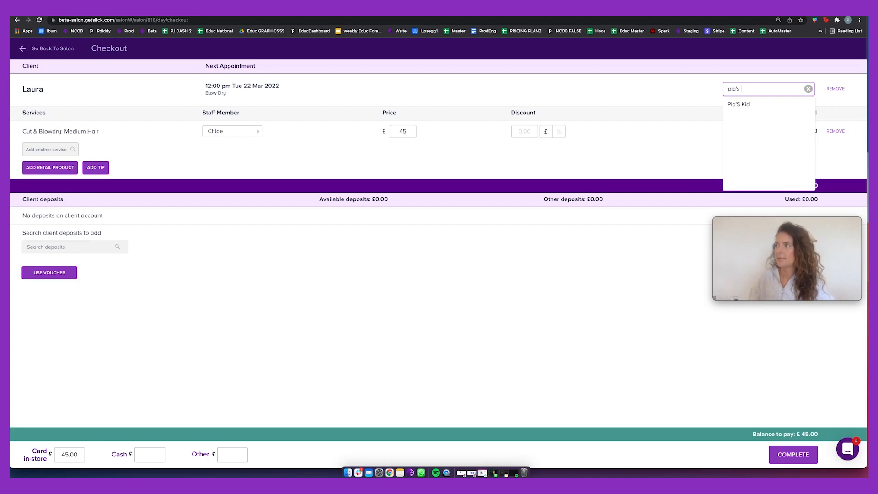
left_click(773, 110)
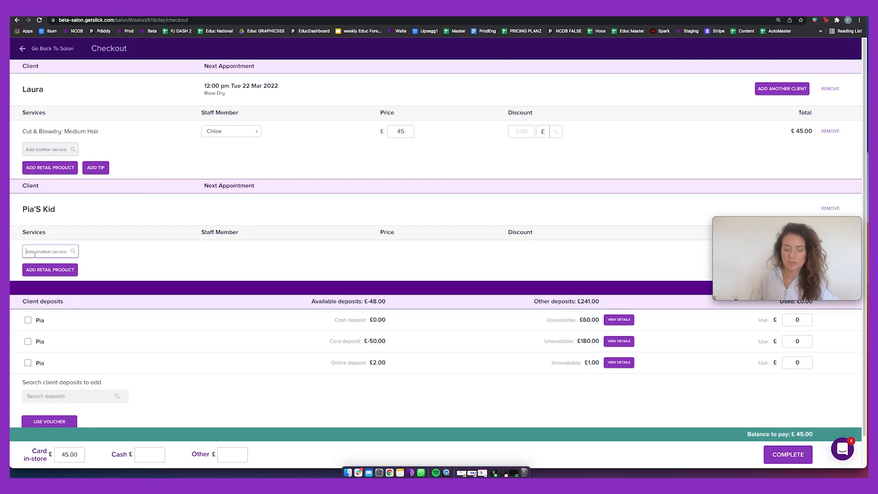
Add a £40 Blow Dry for the second client and confirm the combined £85.00 payment.
type("blow")
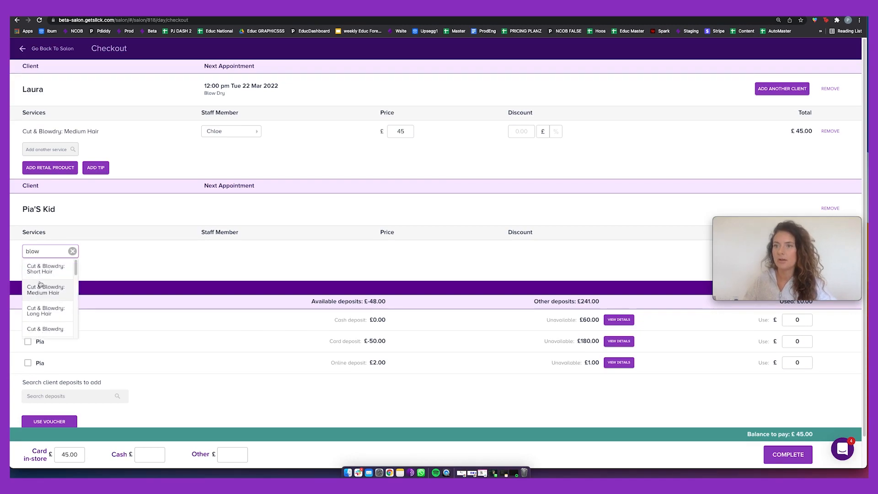
scroll(45, 297, "down", 2)
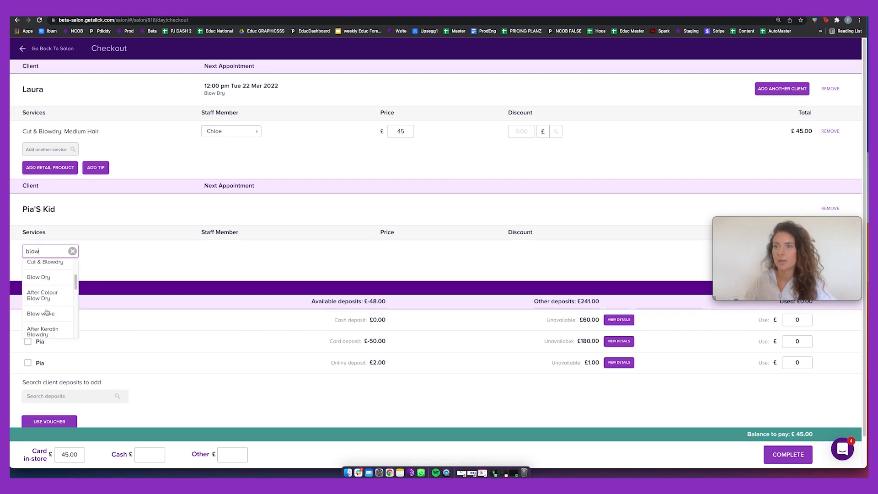
left_click(46, 279)
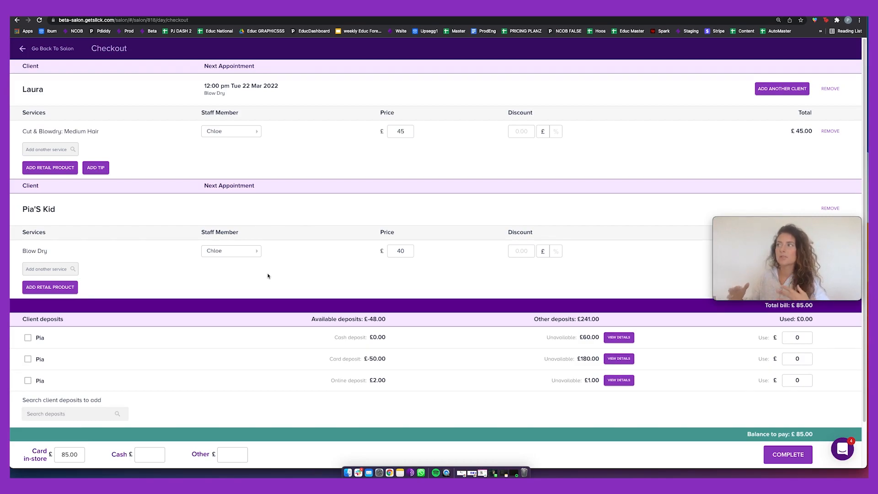
left_click_drag(774, 225, 655, 413)
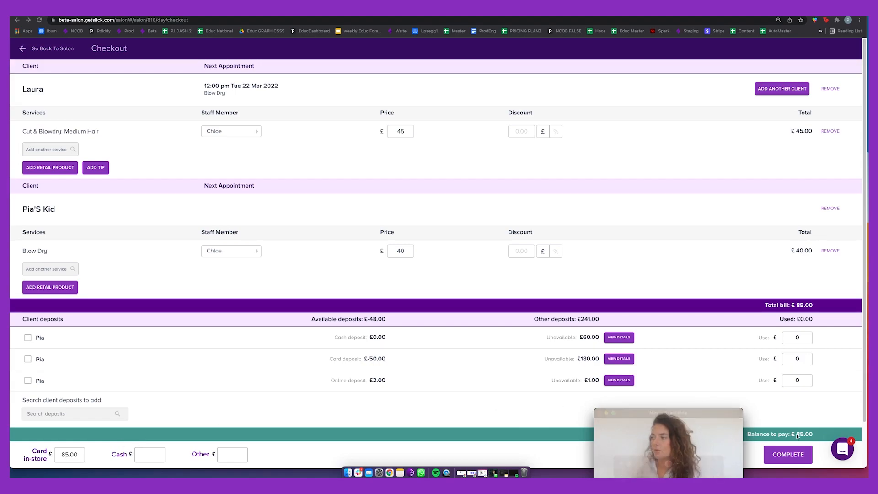
left_click(776, 455)
left_click(521, 287)
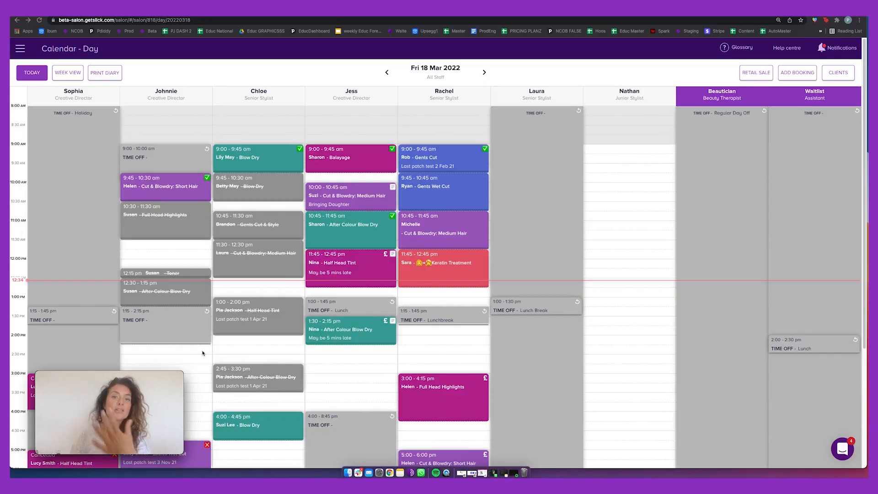
Check out the 9:00 am Blow Dry with Chloe without rebooking, reviewing the £40.00 bill.
left_click(262, 163)
left_click(258, 276)
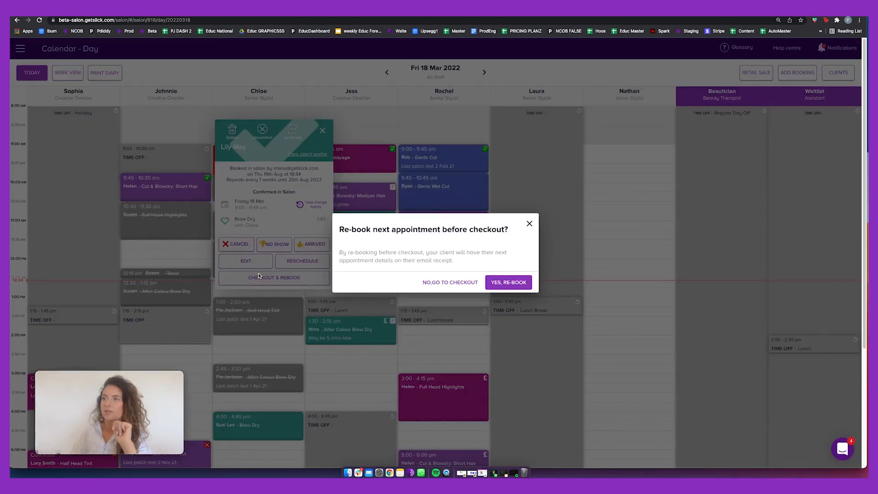
left_click(449, 282)
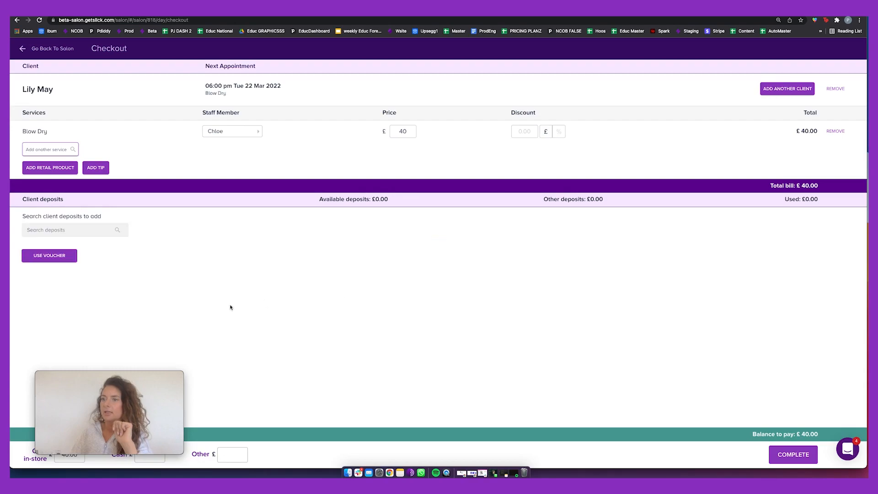
left_click_drag(130, 379, 466, 347)
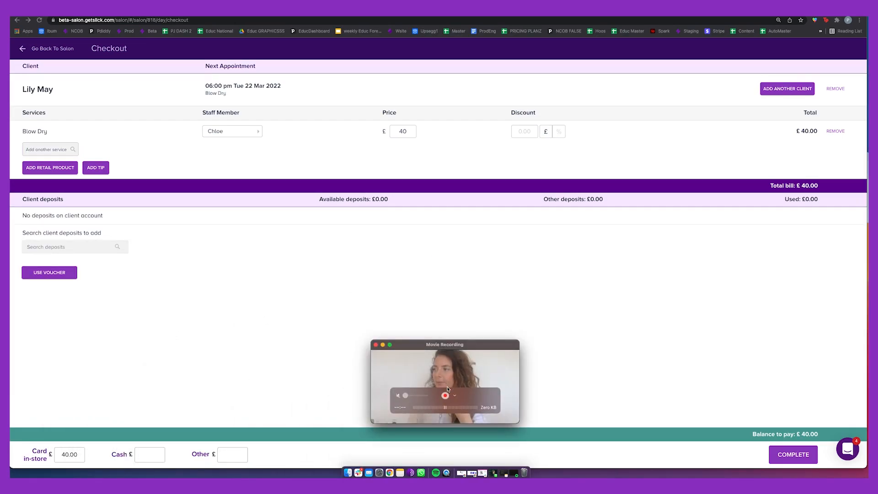
left_click_drag(448, 389, 453, 445)
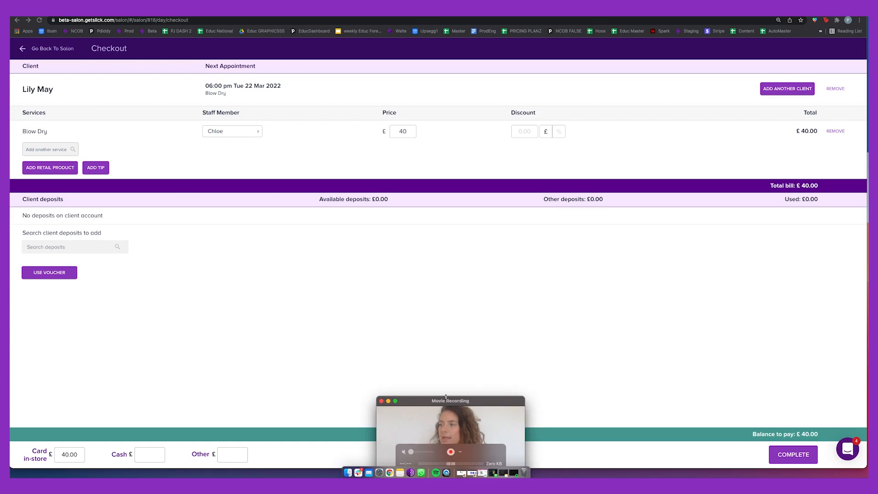
left_click_drag(445, 397, 438, 331)
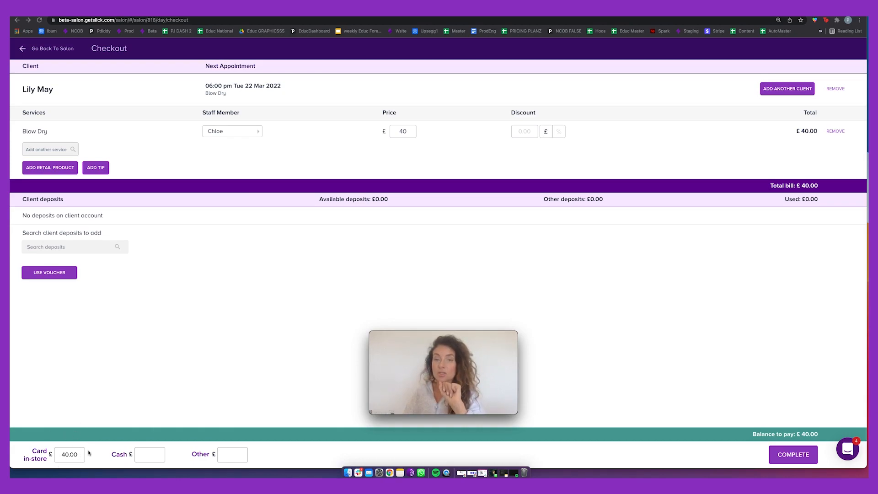
Pay the £40.00 Blow Dry as £20 cash plus £20 card, confirm, and send the receipt.
left_click(145, 453)
type("20")
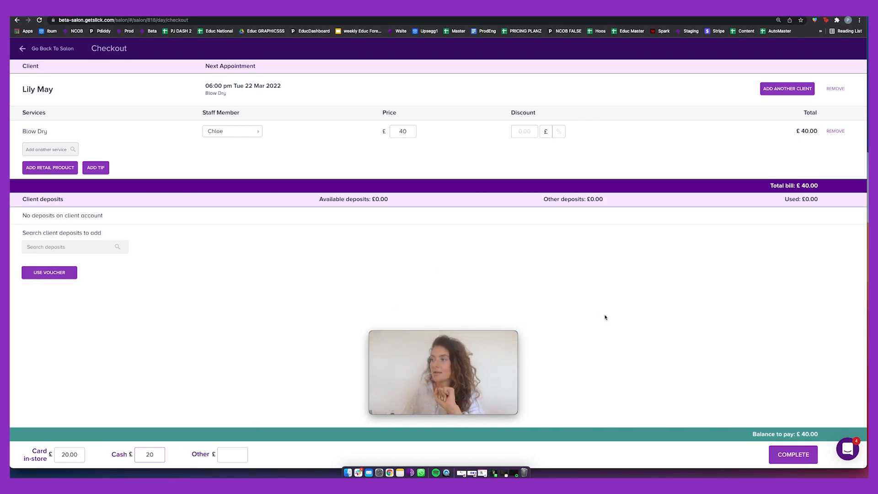
left_click(795, 454)
left_click(510, 288)
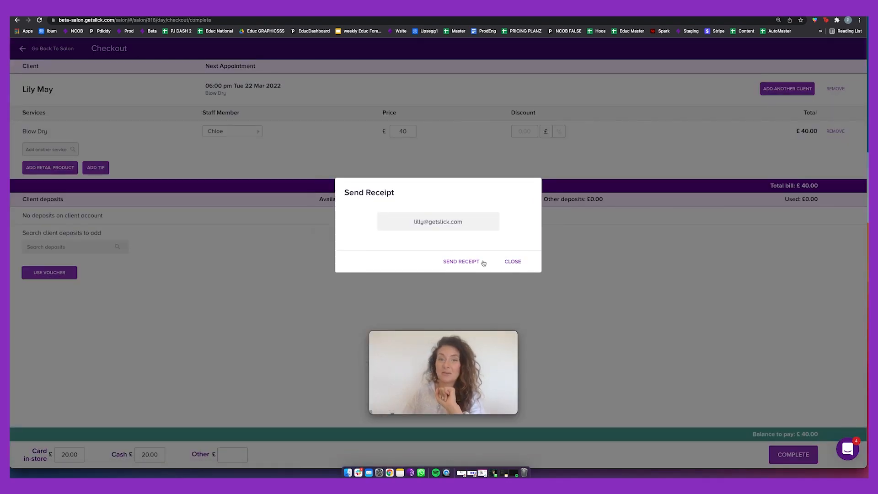
left_click(484, 260)
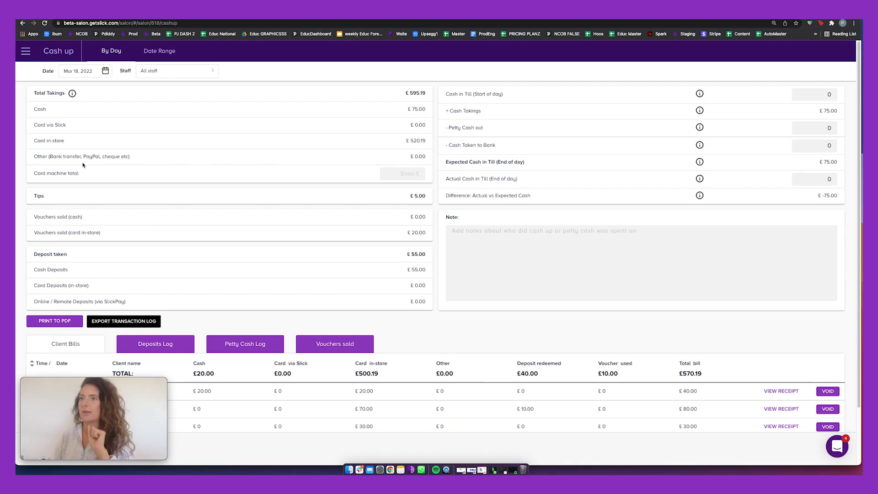
On the 18 Mar 2022 cash-up, step through the card machine total and till figure fields.
left_click(413, 173)
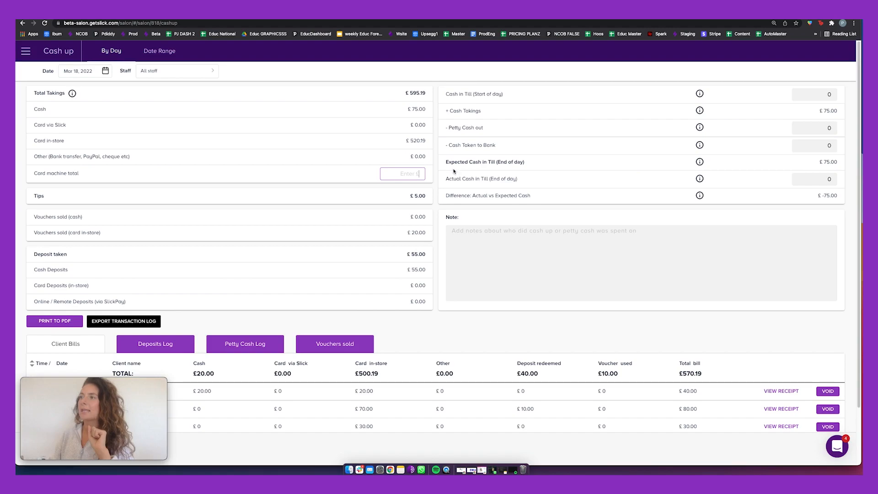
key("Tab")
key("Tab")
key("Tab")
key("Tab")
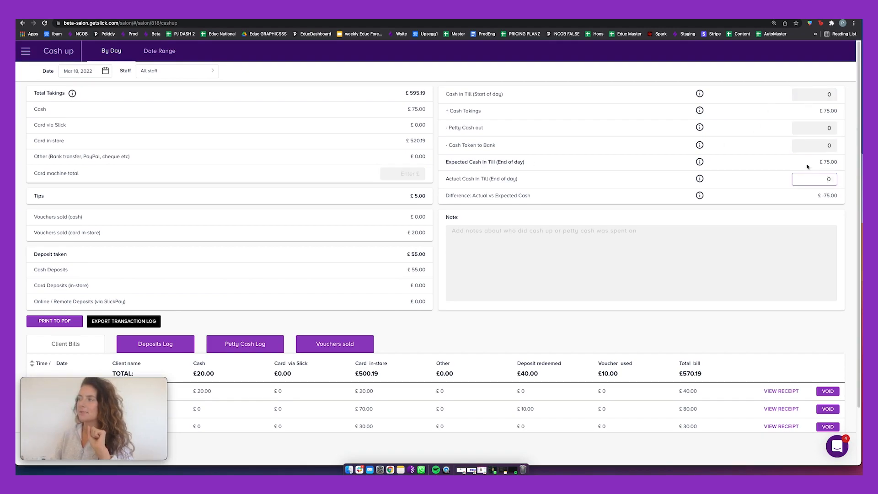
key("shift+Tab")
left_click(419, 174)
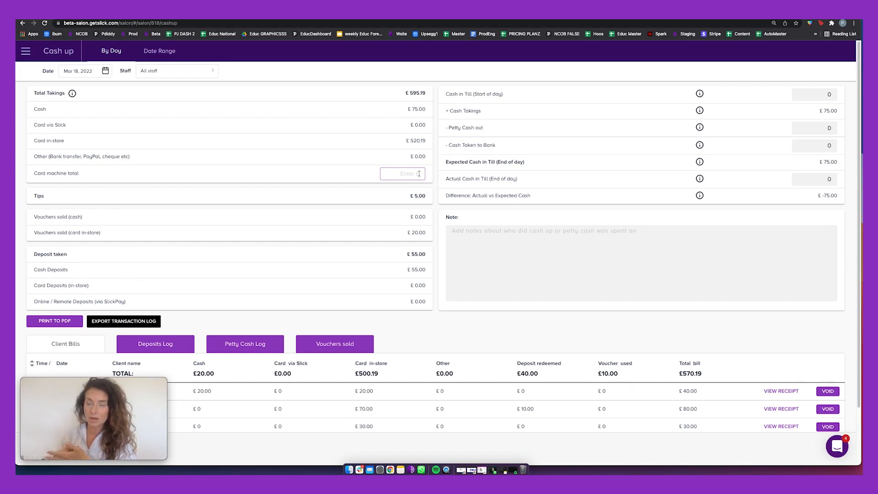
left_click(820, 93)
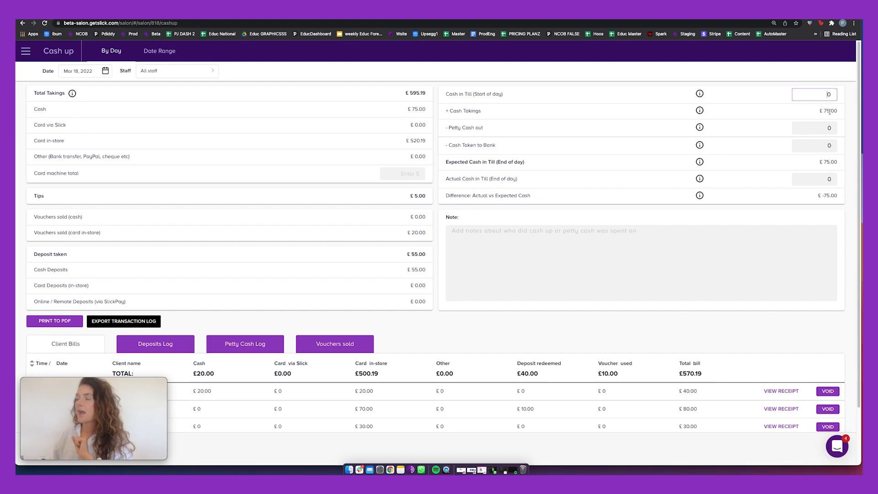
left_click(832, 128)
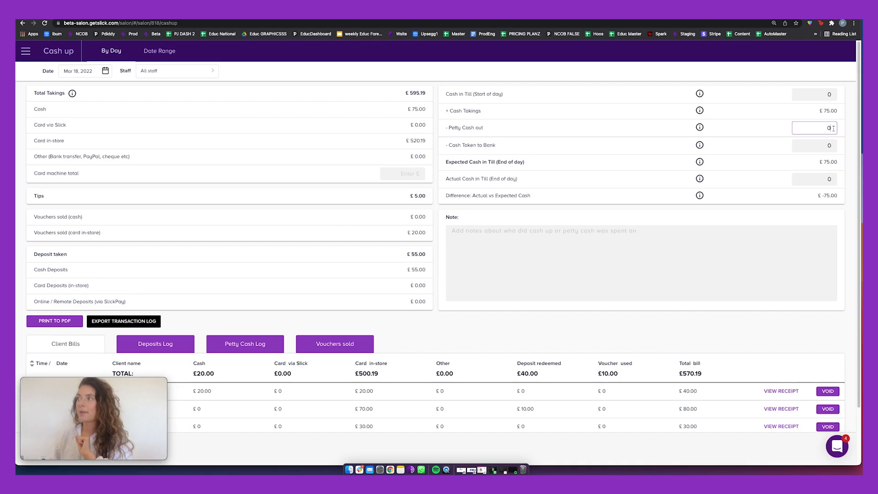
left_click(829, 94)
key("BackSpace")
type("50")
left_click(833, 129)
key("BackSpace")
type("10")
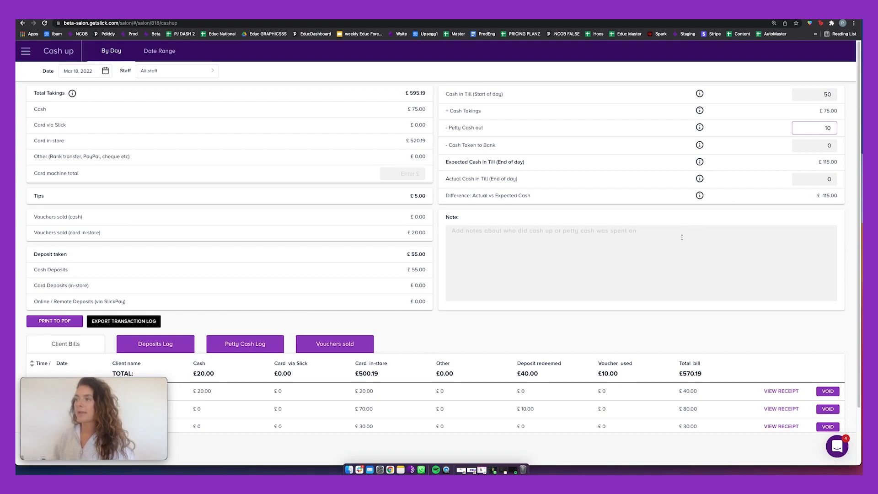
left_click(682, 236)
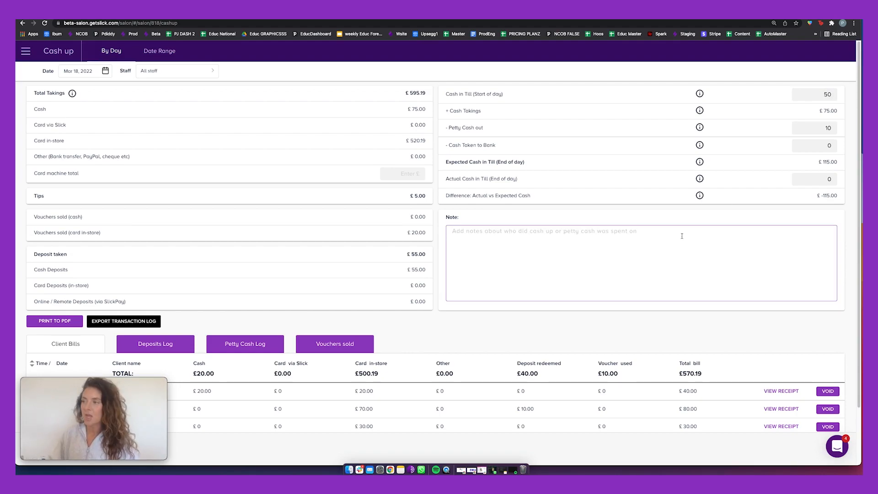
type("Petty")
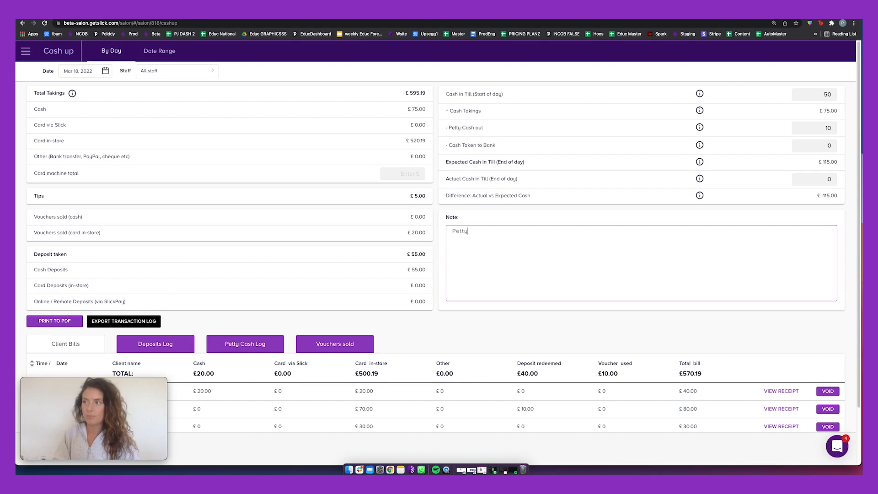
type(" chash ")
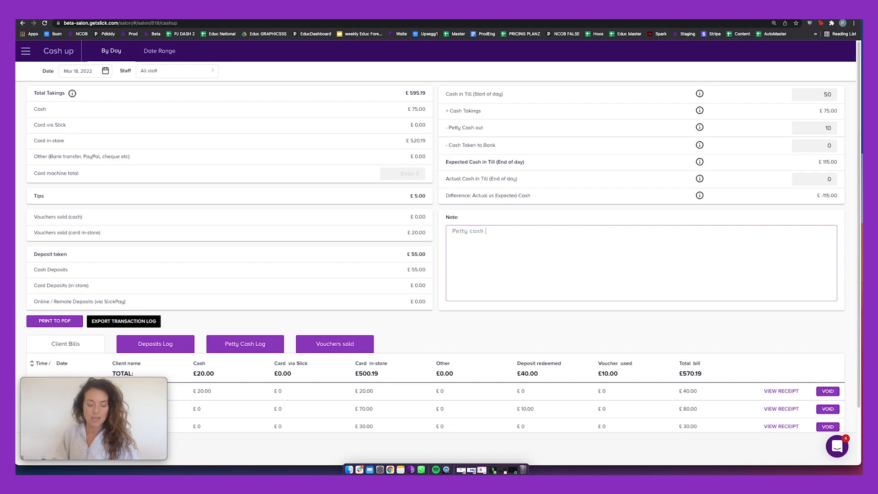
type("£5 tea")
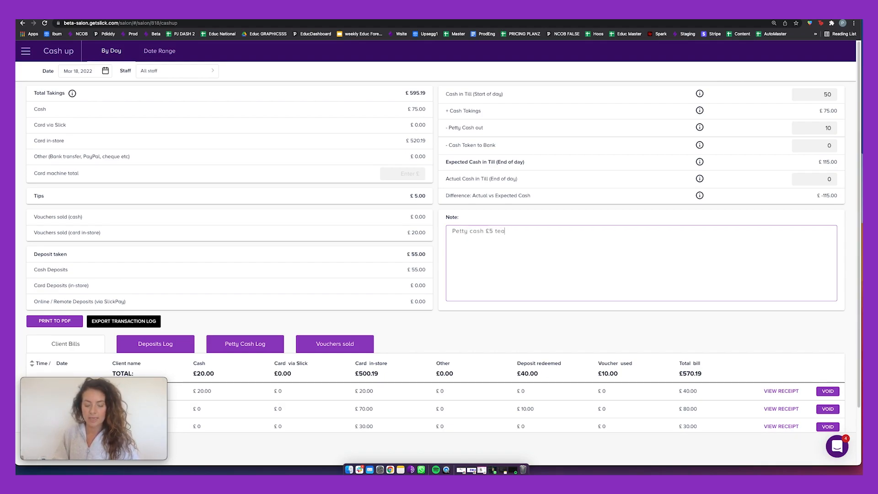
type(" and milk £5 biscuits")
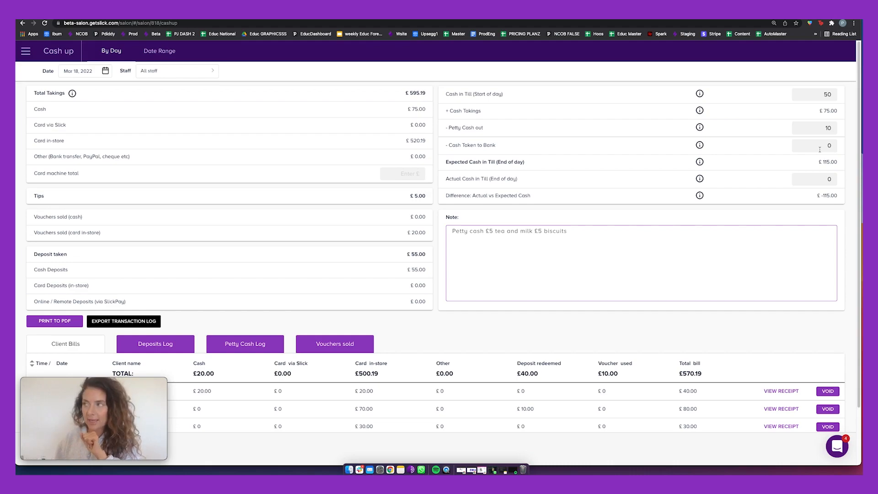
left_click(819, 148)
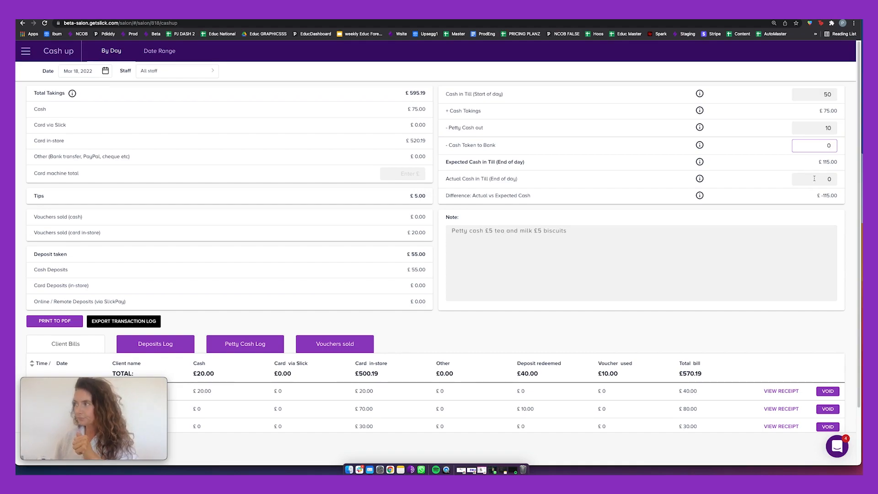
left_click(815, 178)
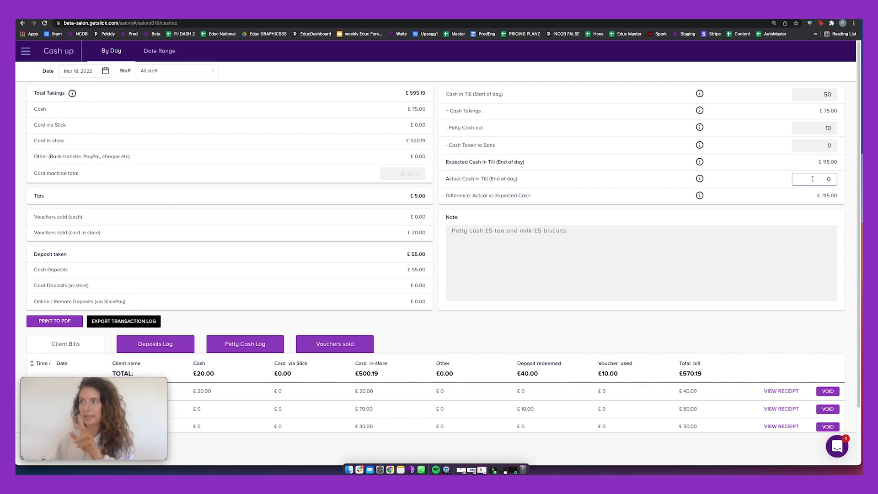
left_click_drag(122, 382, 793, 242)
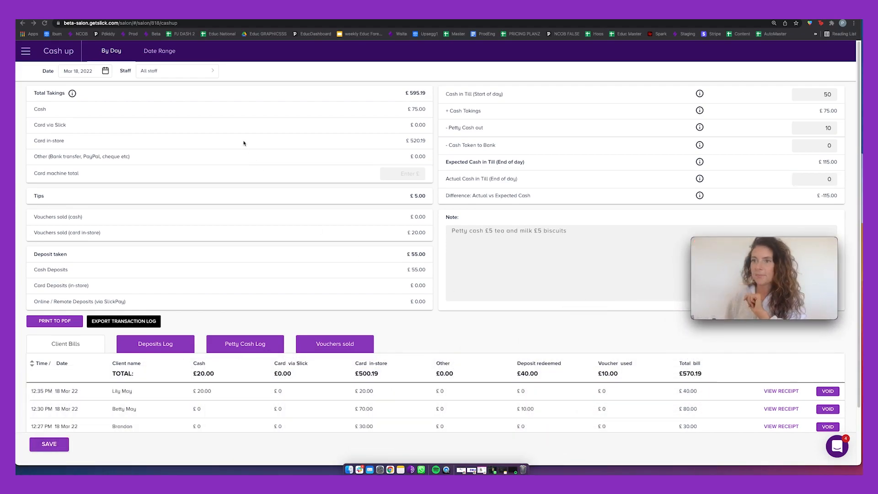
double_click(35, 196)
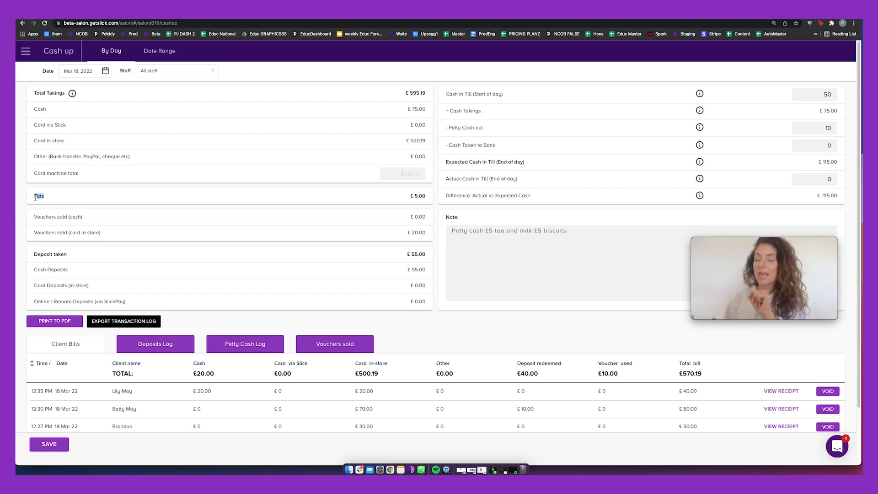
left_click(137, 196)
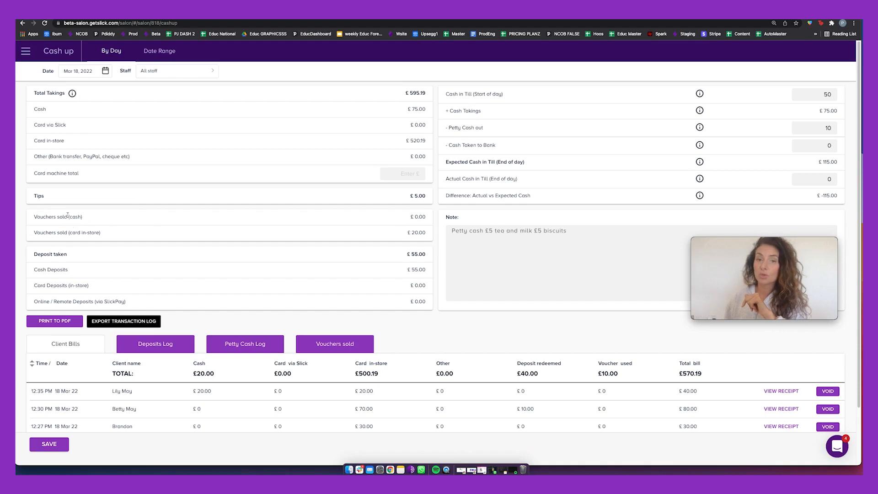
left_click_drag(100, 233, 91, 235)
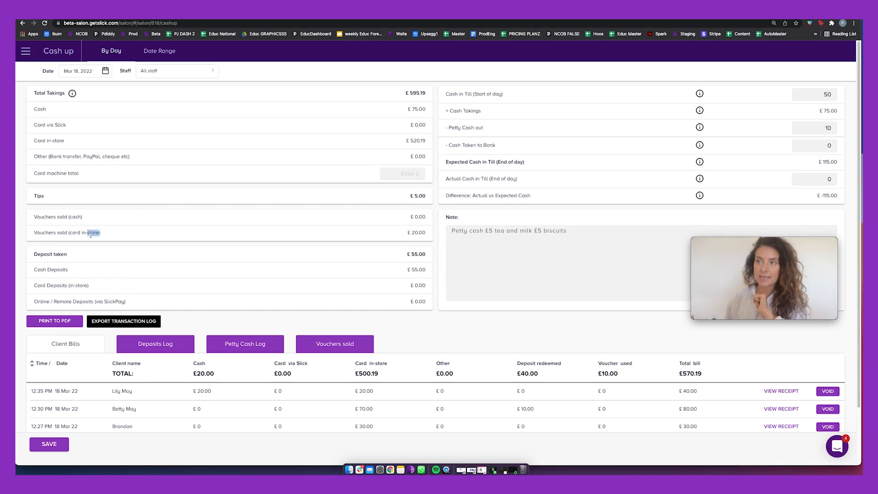
scroll(129, 233, "down", 1)
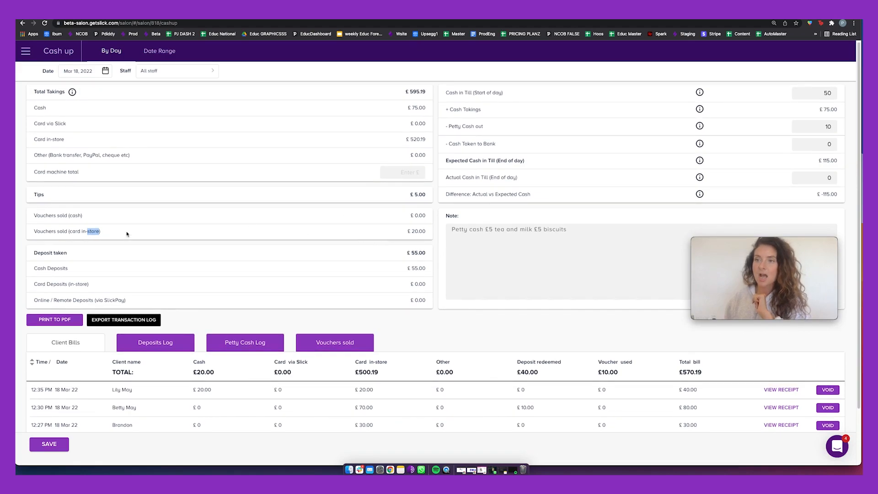
scroll(119, 243, "down", 3)
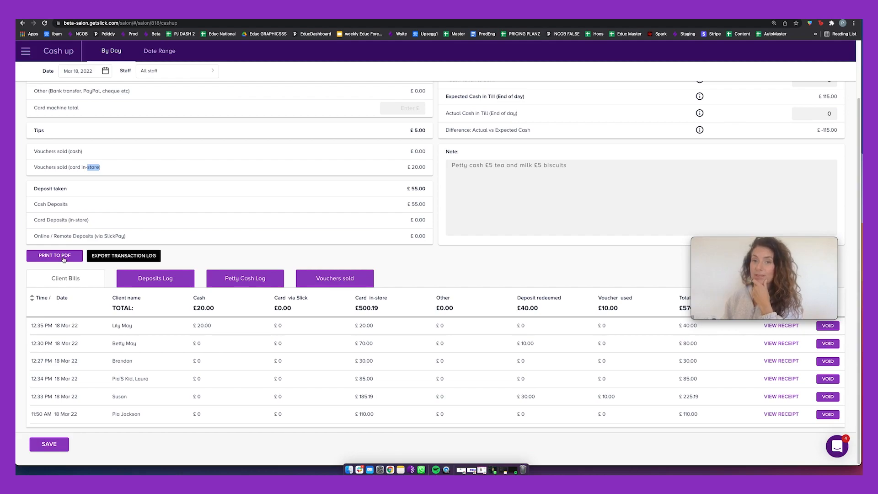
left_click(854, 23)
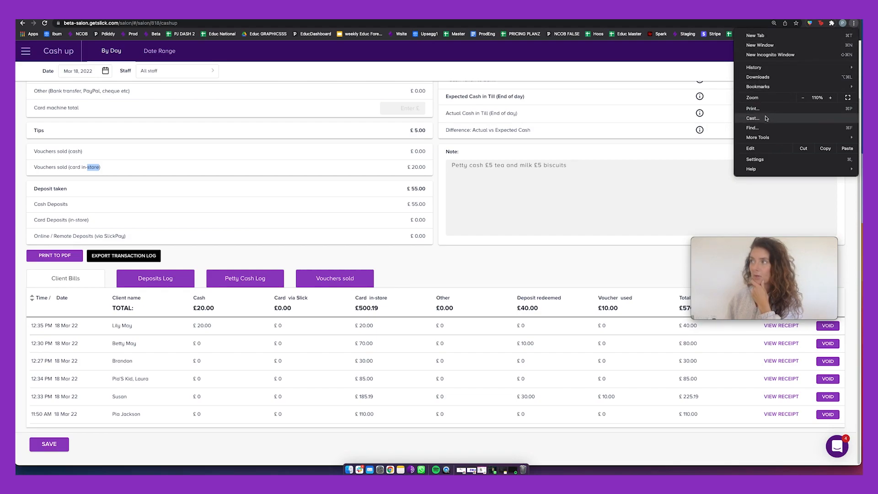
left_click(645, 81)
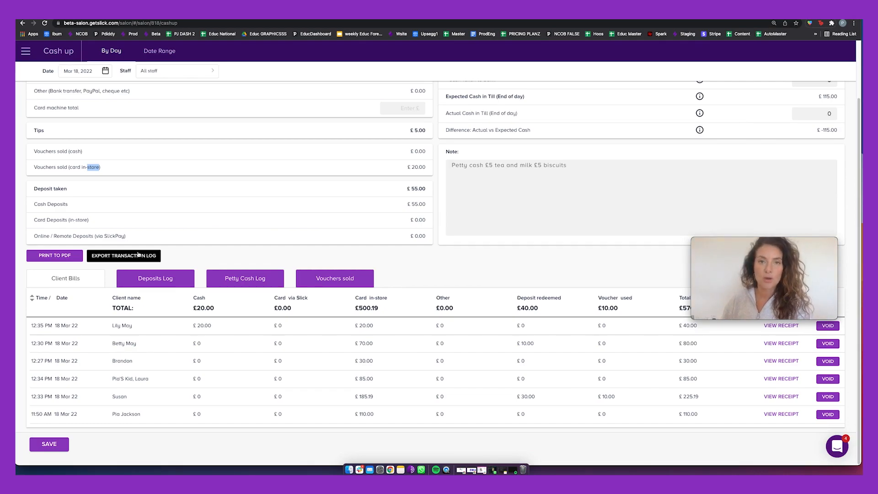
left_click(773, 240)
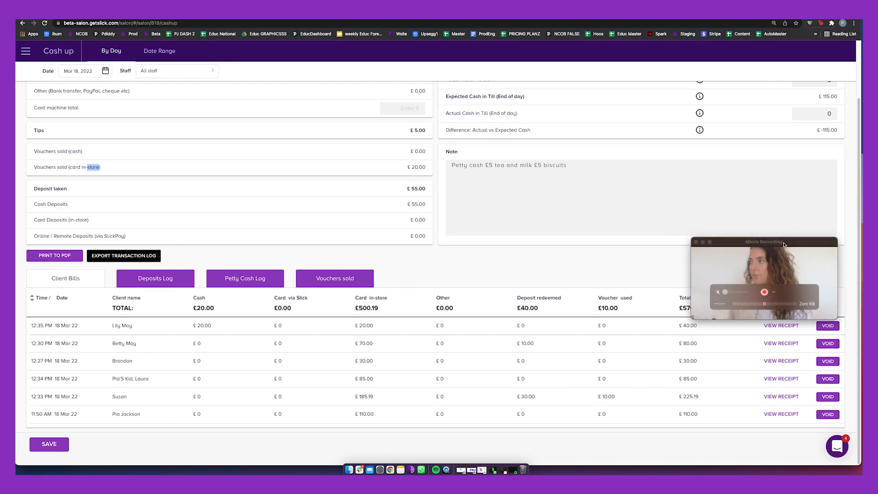
left_click_drag(779, 239, 774, 196)
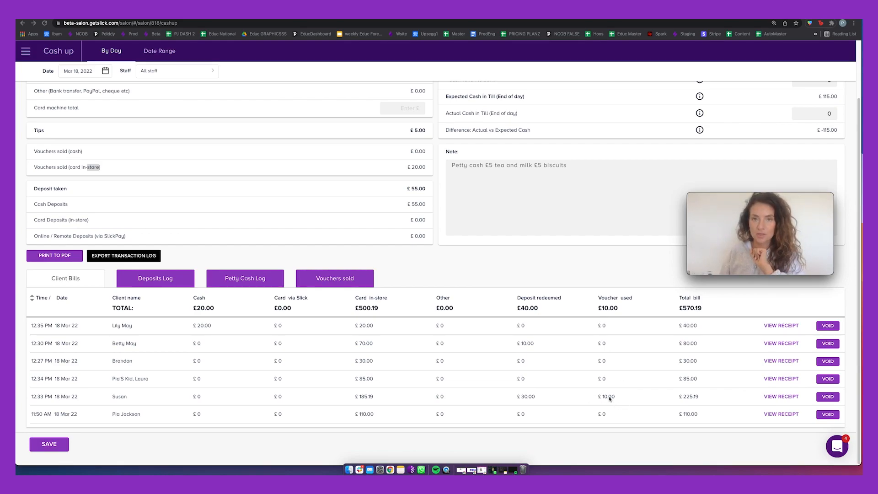
left_click(780, 325)
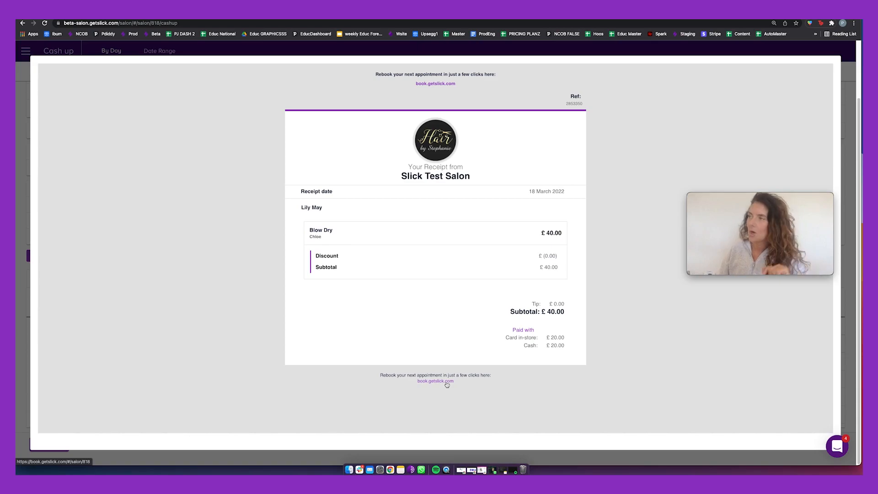
left_click(848, 90)
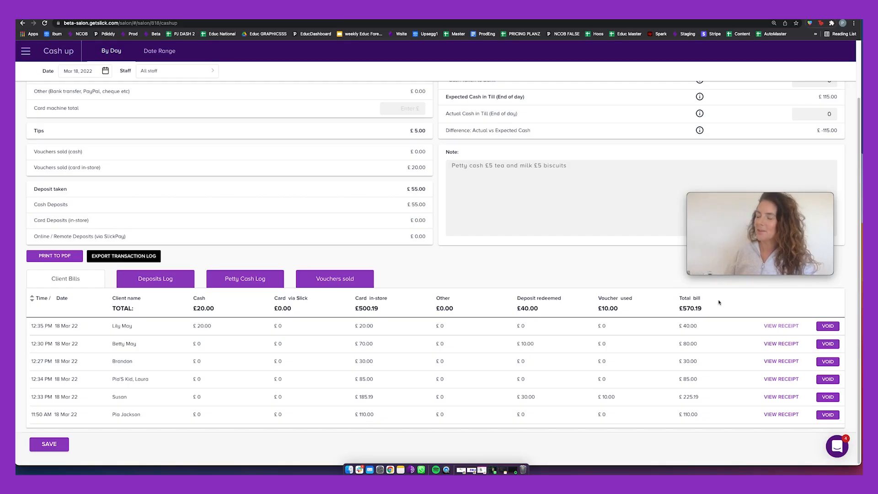
Void the 12:35 £40 Blow Dry bill and reopen it for re-checkout.
left_click(828, 327)
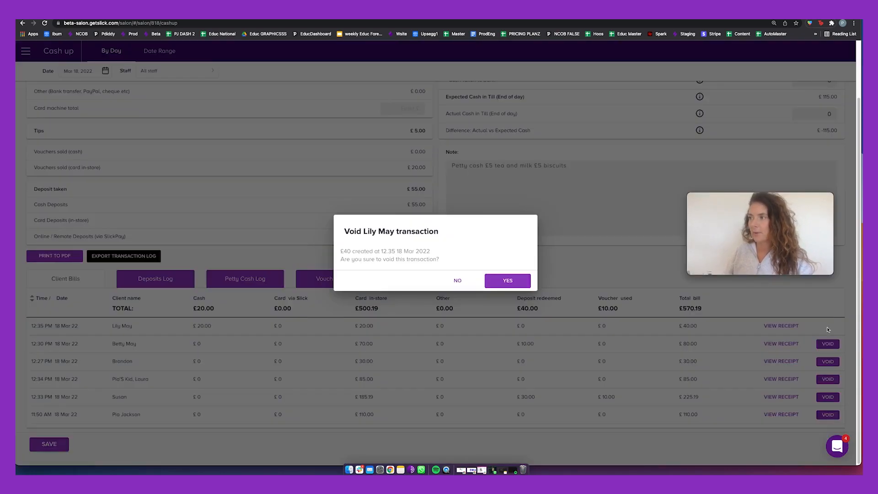
left_click(509, 280)
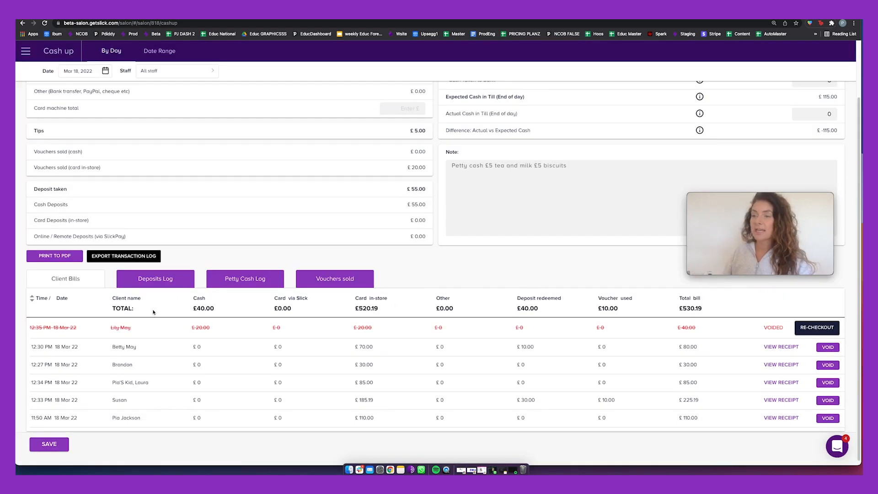
scroll(150, 320, "up", 2)
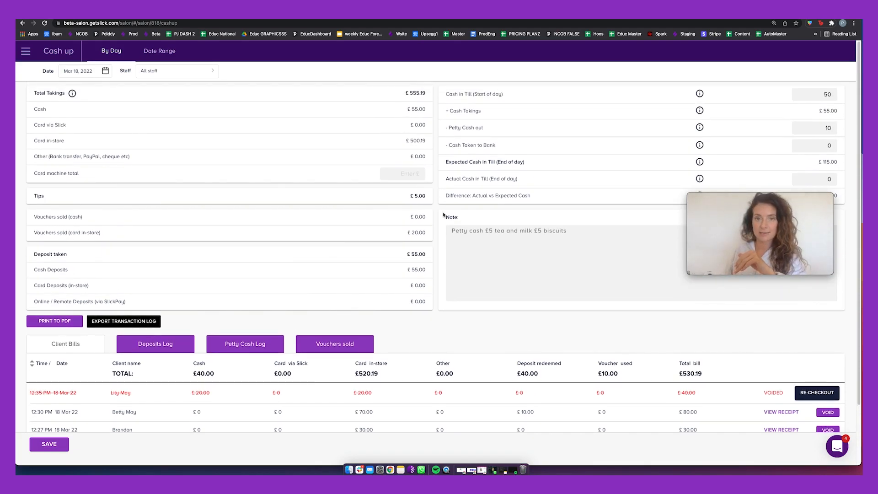
scroll(443, 215, "down", 2)
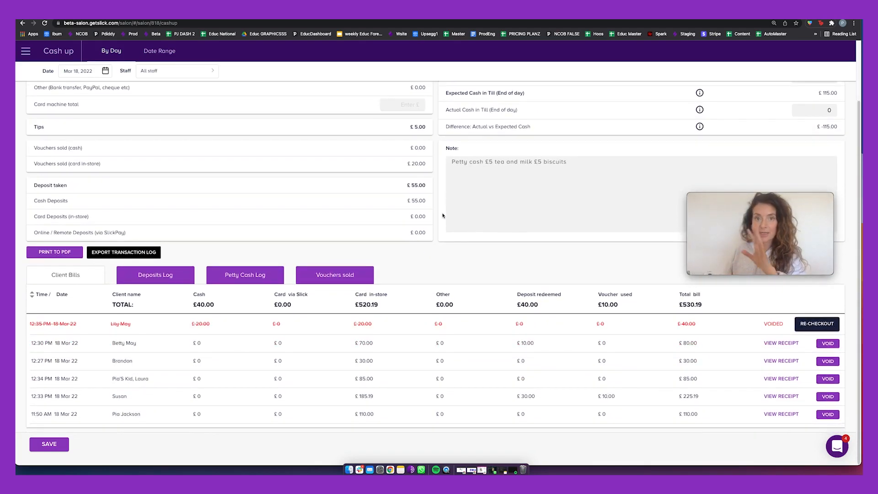
left_click(810, 327)
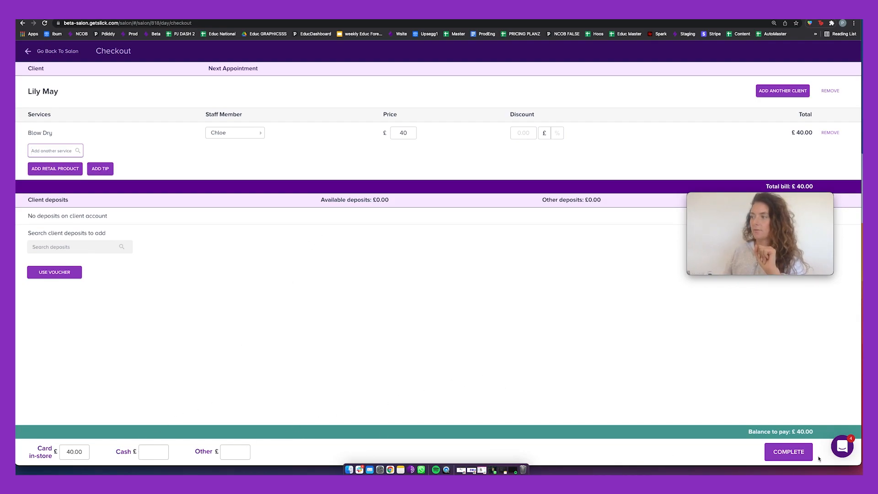
Complete and confirm the £40.00 card re-payment, then show the deposits log.
left_click(789, 453)
left_click(495, 288)
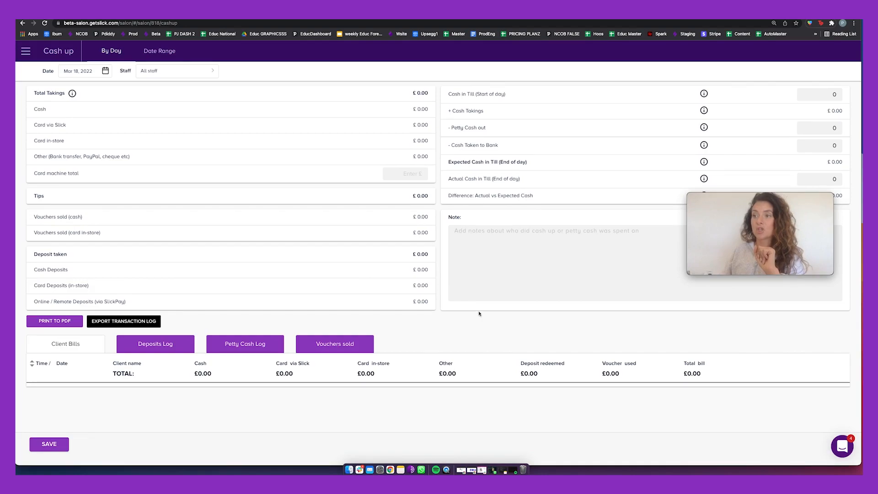
scroll(484, 300, "down", 3)
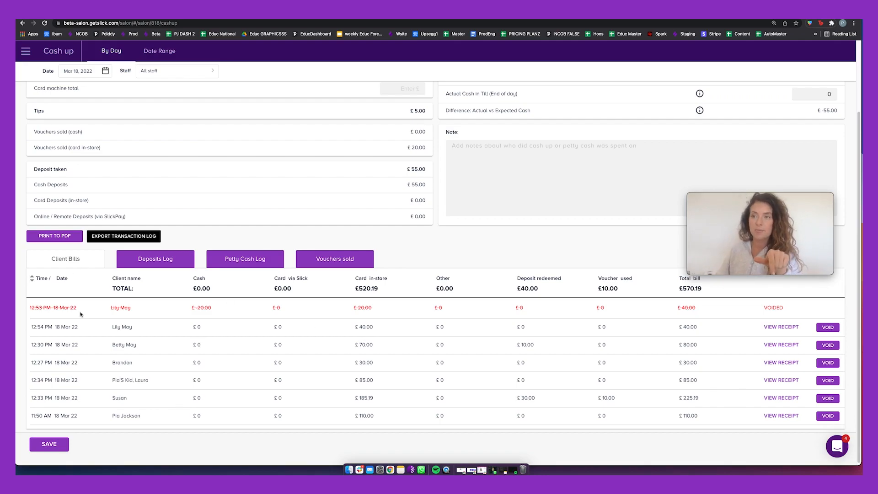
left_click(144, 261)
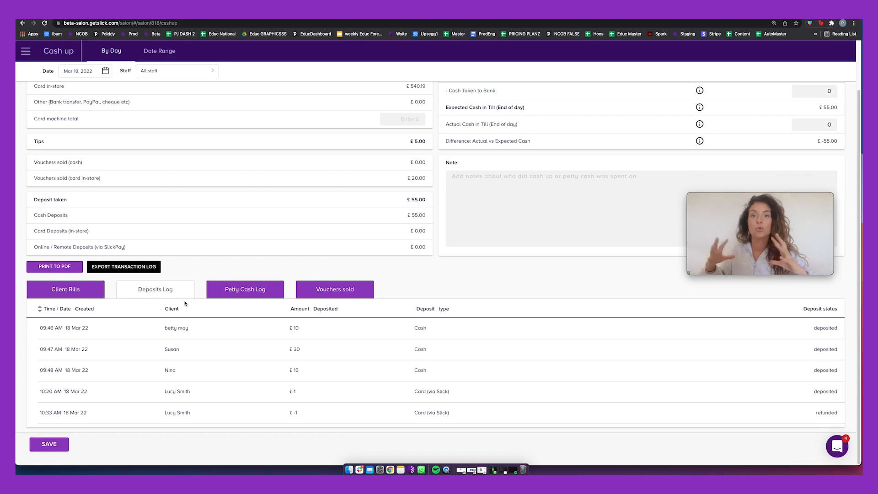
Check the petty cash and vouchers sold logs, briefly opening and closing the help messenger.
left_click(249, 292)
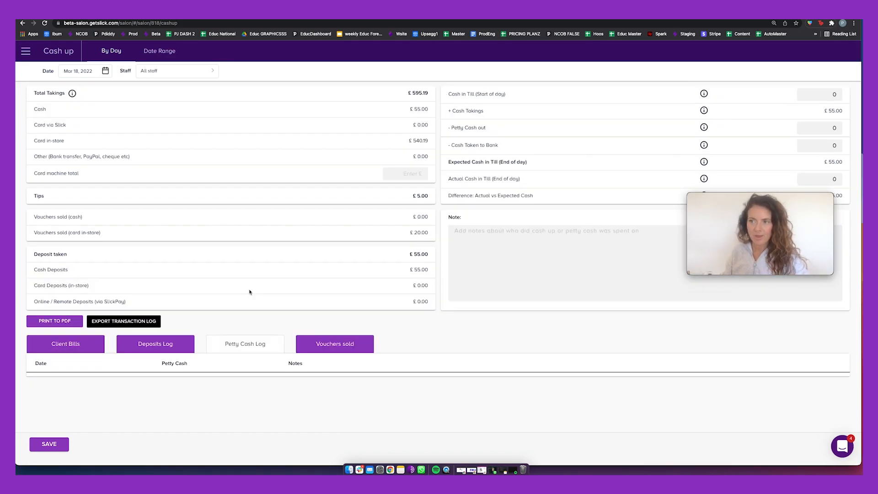
left_click(340, 349)
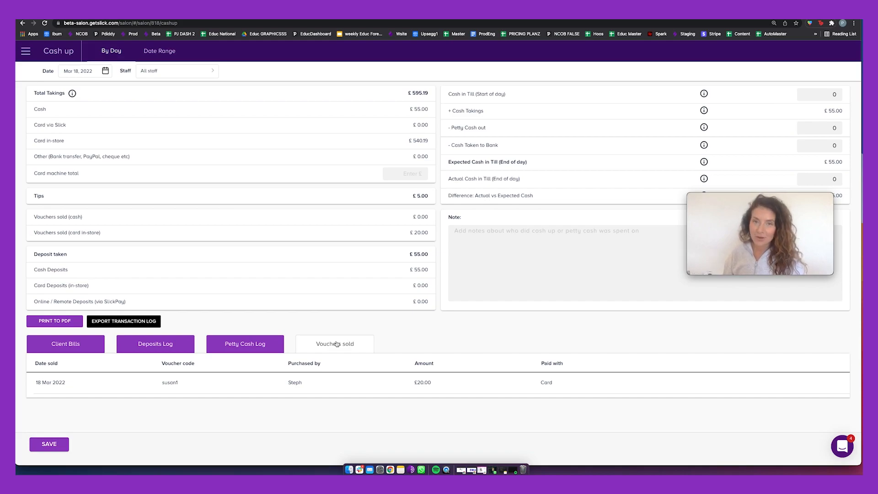
left_click(841, 446)
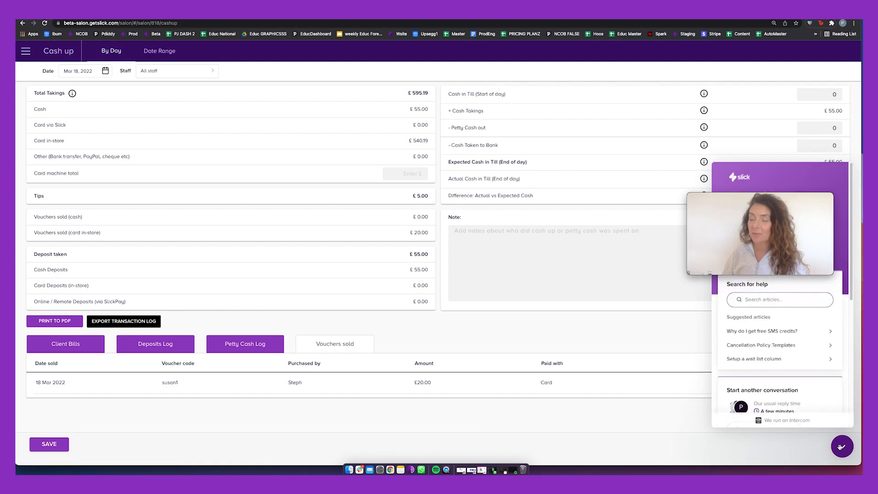
left_click(840, 446)
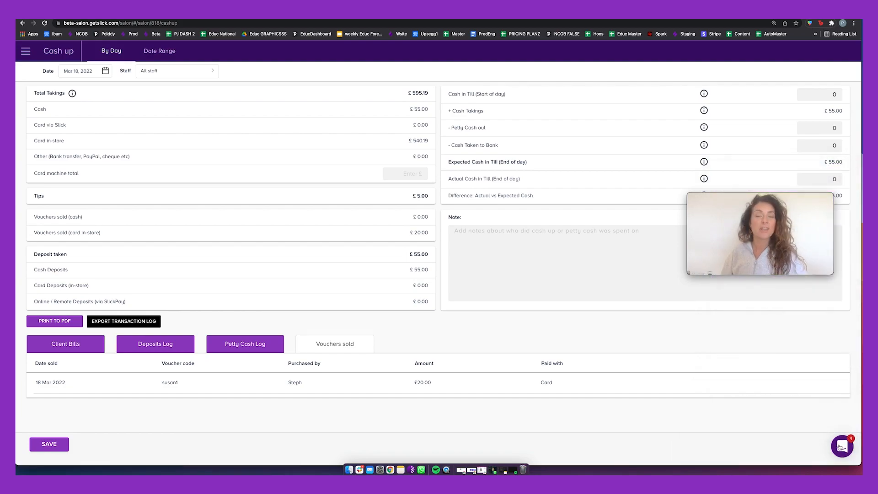